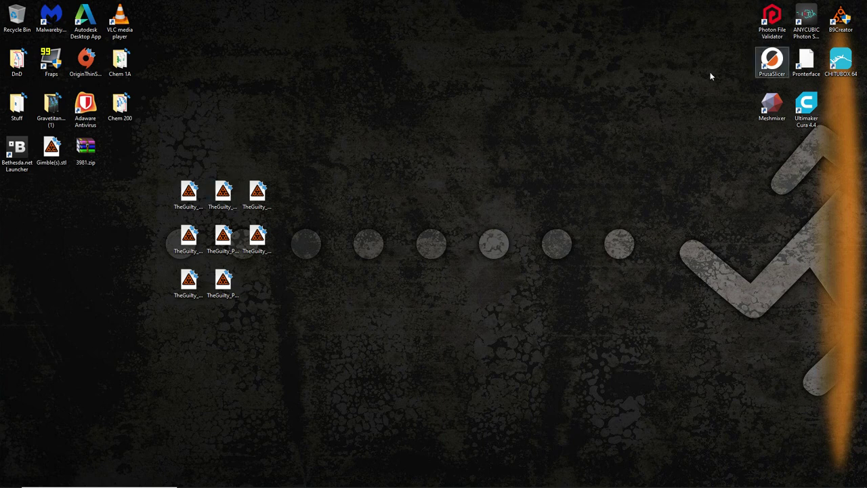
# Step: Open TheGuilty_Pose_02.stl in B9Creator and dismiss the launcher window
pyautogui.click(188, 195)
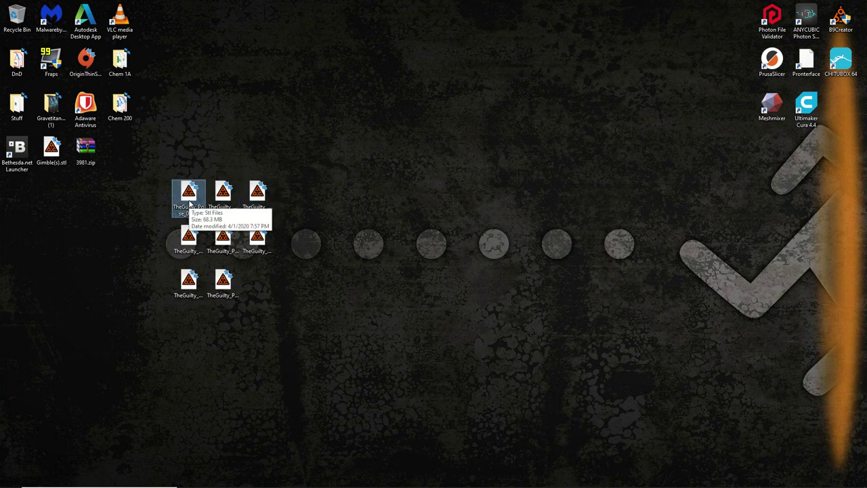
pyautogui.click(540, 217)
pyautogui.press('Return')
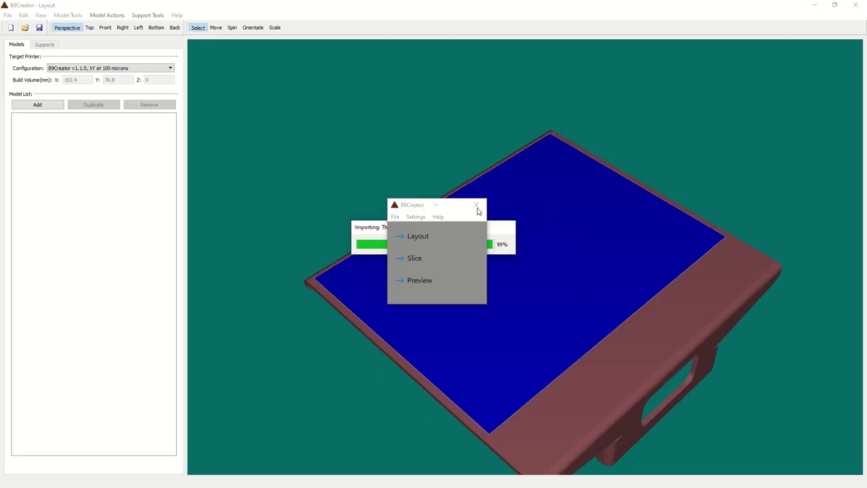
pyautogui.click(477, 205)
# Step: Inspect the figure from front, low, underside and high angles, then close the layout window
pyautogui.moveTo(722, 187); pyautogui.dragTo(682, 252)
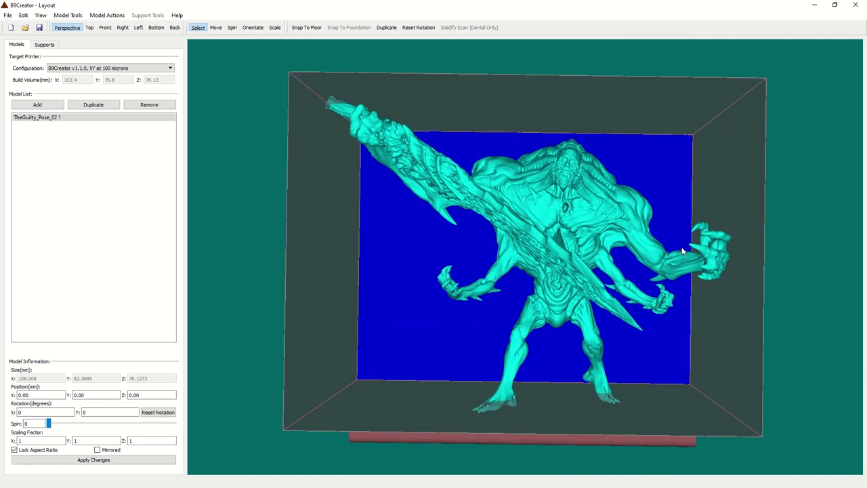
pyautogui.moveTo(703, 182); pyautogui.dragTo(505, 185)
pyautogui.moveTo(618, 156)
pyautogui.mouseDown()
pyautogui.moveTo(573, 124)
pyautogui.moveTo(627, 145)
pyautogui.mouseUp()
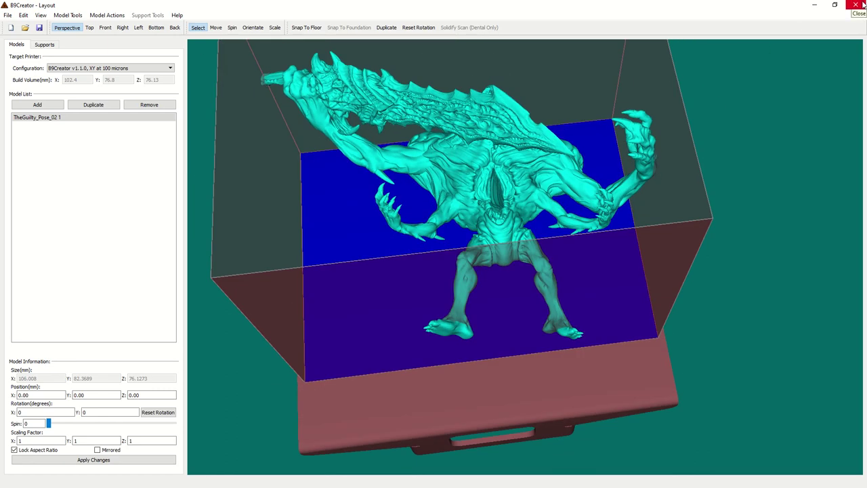
pyautogui.moveTo(677, 146); pyautogui.dragTo(771, 69)
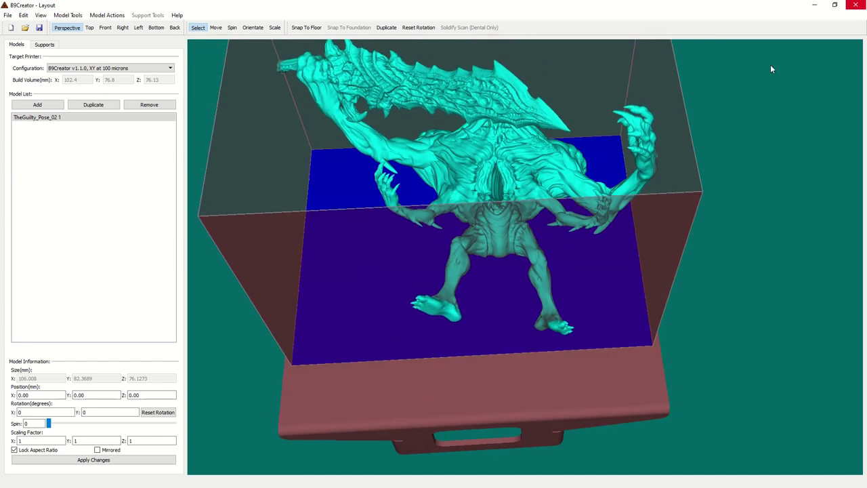
pyautogui.click(856, 4)
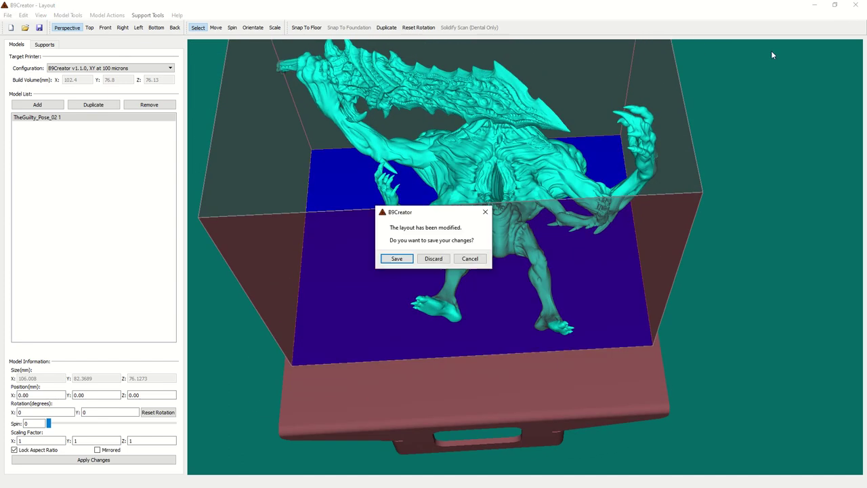
# Step: Discard the B9Creator layout changes and move the Pose_02 icon above the others
pyautogui.click(434, 259)
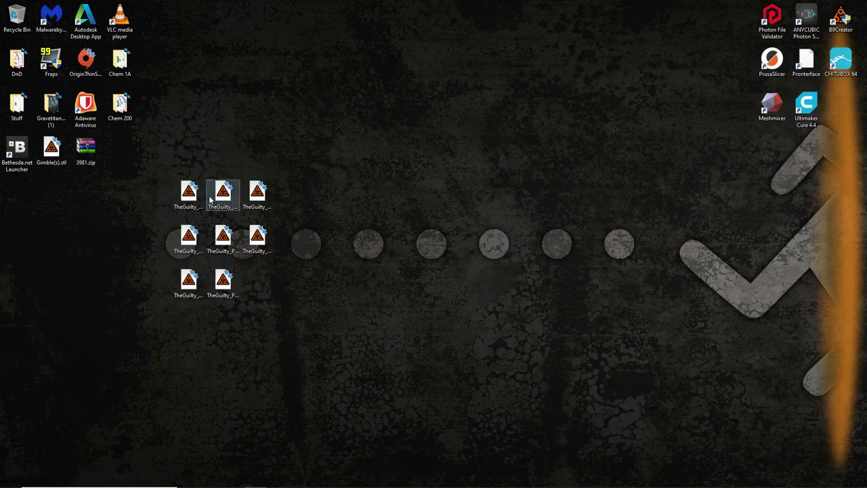
pyautogui.click(191, 196)
pyautogui.moveTo(192, 198); pyautogui.dragTo(201, 137)
# Step: Move the Arm_Large_Left STL icon to the lower row and open it in PrusaSlicer
pyautogui.click(223, 193)
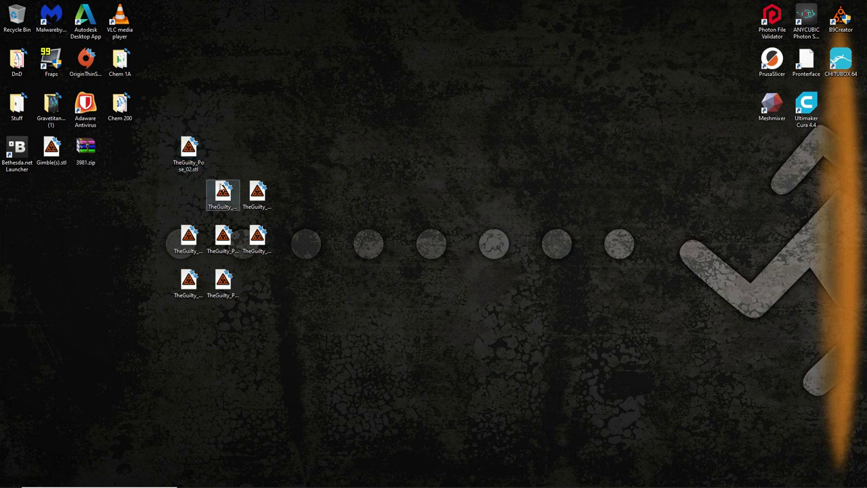
pyautogui.moveTo(231, 200); pyautogui.dragTo(771, 75)
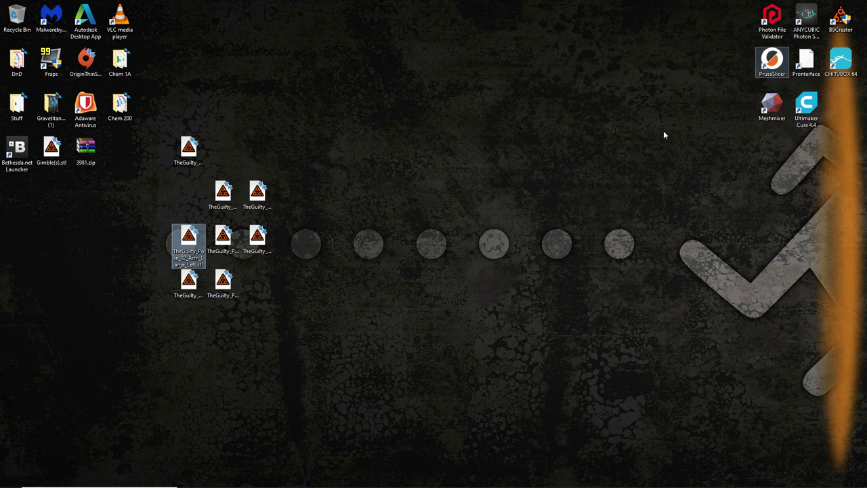
pyautogui.click(749, 60)
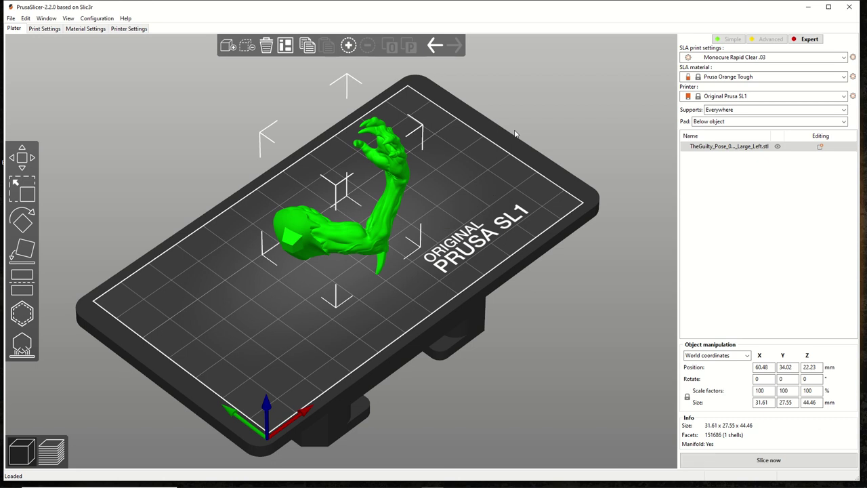
# Step: Inspect the arm on the SL1 bed and slide it right to X 69.54, Y 27.42 mm
pyautogui.moveTo(511, 217); pyautogui.dragTo(75, 314)
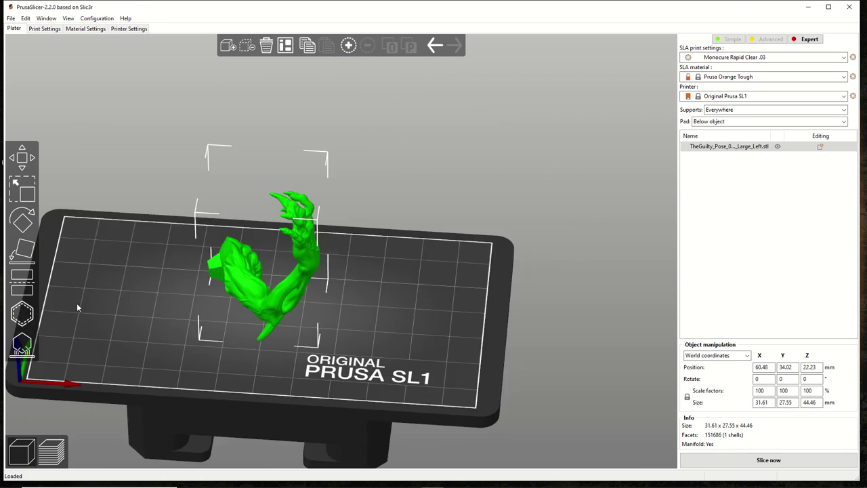
pyautogui.moveTo(379, 233); pyautogui.dragTo(400, 176)
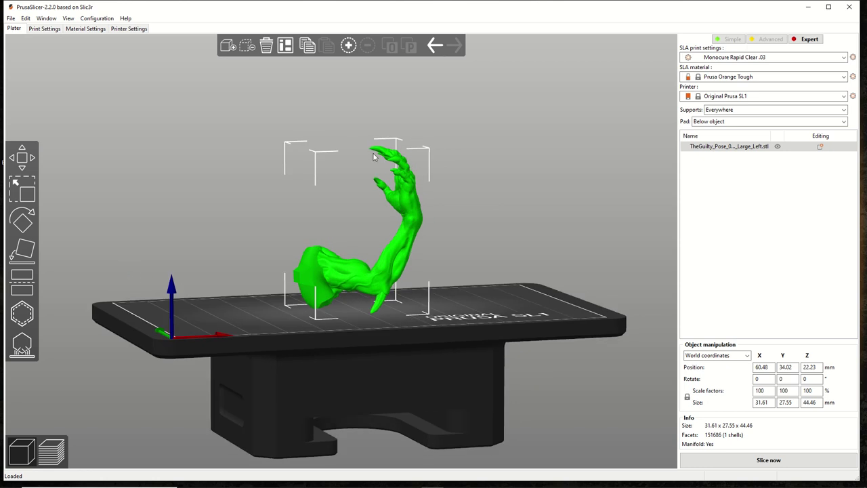
pyautogui.moveTo(461, 180); pyautogui.dragTo(503, 284)
pyautogui.scroll(4, 464, 252)
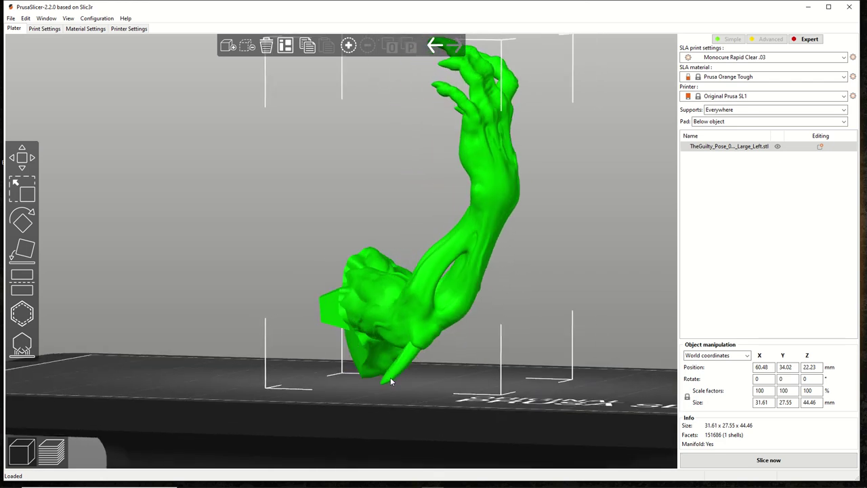
pyautogui.moveTo(343, 334); pyautogui.dragTo(382, 321)
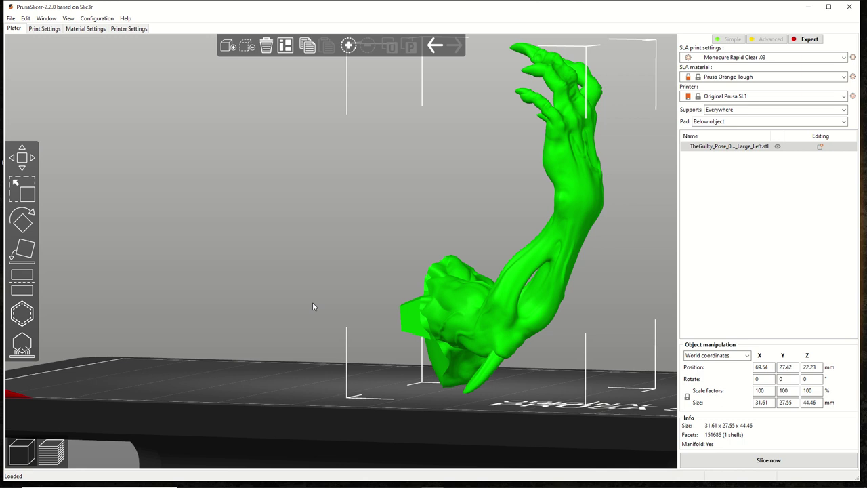
pyautogui.press('1')
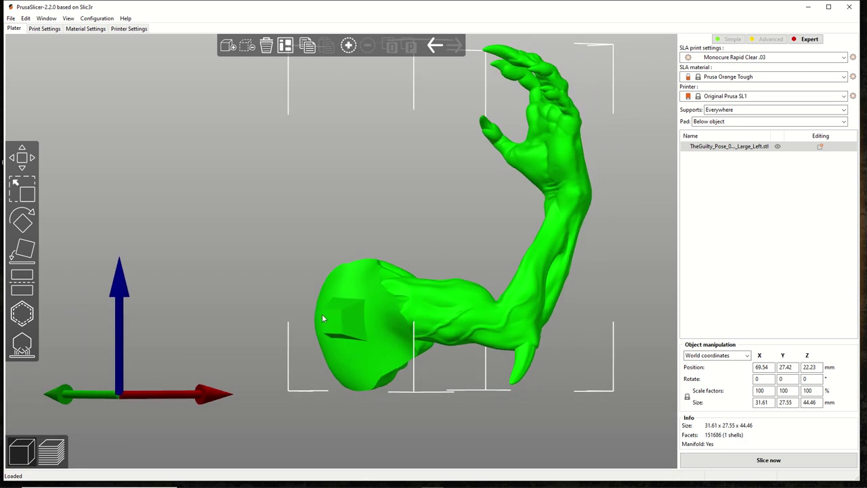
pyautogui.moveTo(308, 308); pyautogui.dragTo(267, 292)
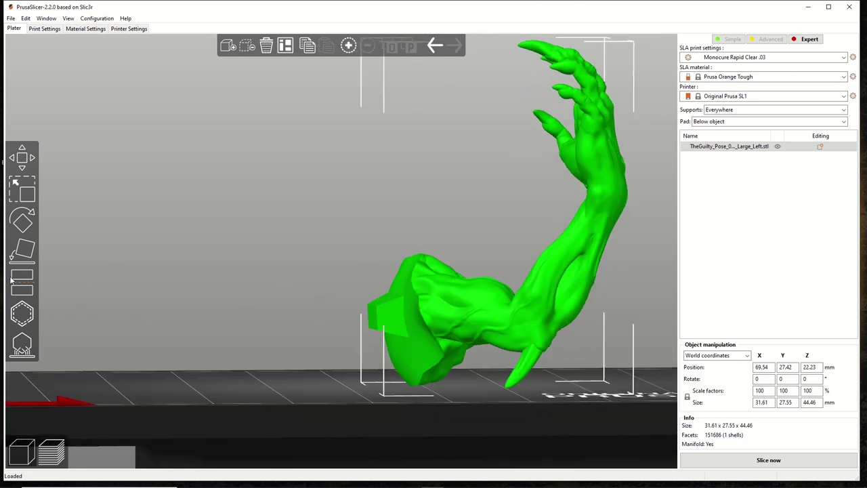
# Step: Rotate the arm slightly about the Y axis with the Rotate tool
pyautogui.click(21, 220)
pyautogui.scroll(-5, 189, 263)
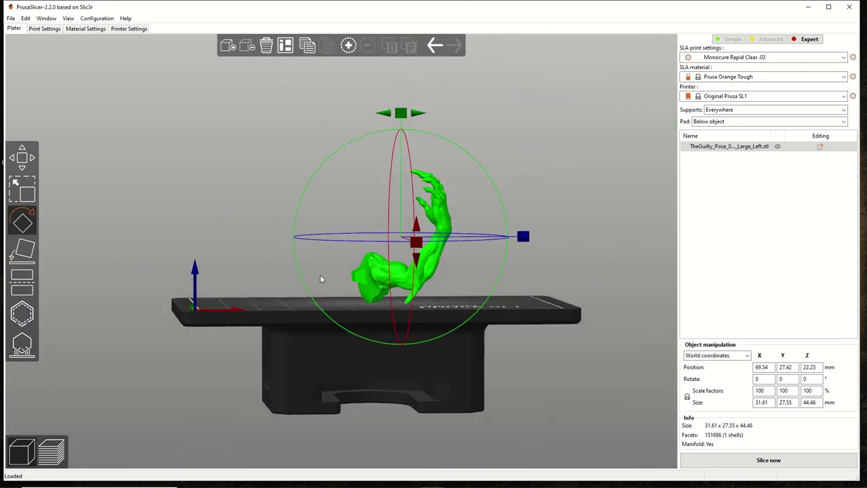
pyautogui.moveTo(400, 113); pyautogui.dragTo(366, 120)
pyautogui.moveTo(578, 274)
pyautogui.mouseDown()
pyautogui.moveTo(553, 282)
pyautogui.moveTo(569, 271)
pyautogui.mouseUp()
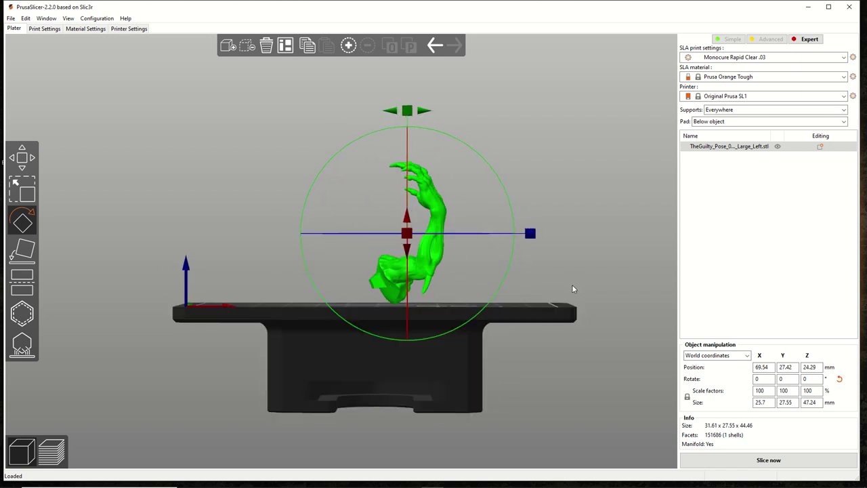
pyautogui.scroll(3, 542, 306)
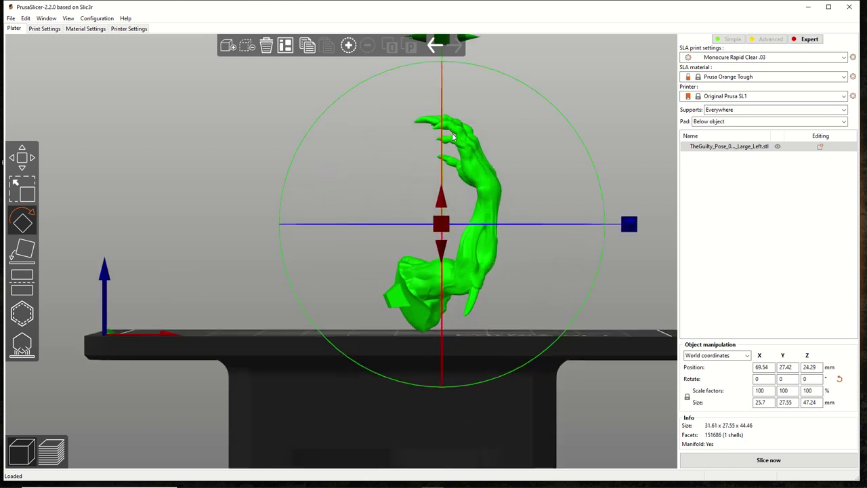
pyautogui.scroll(-2, 454, 132)
pyautogui.moveTo(434, 83); pyautogui.dragTo(437, 83)
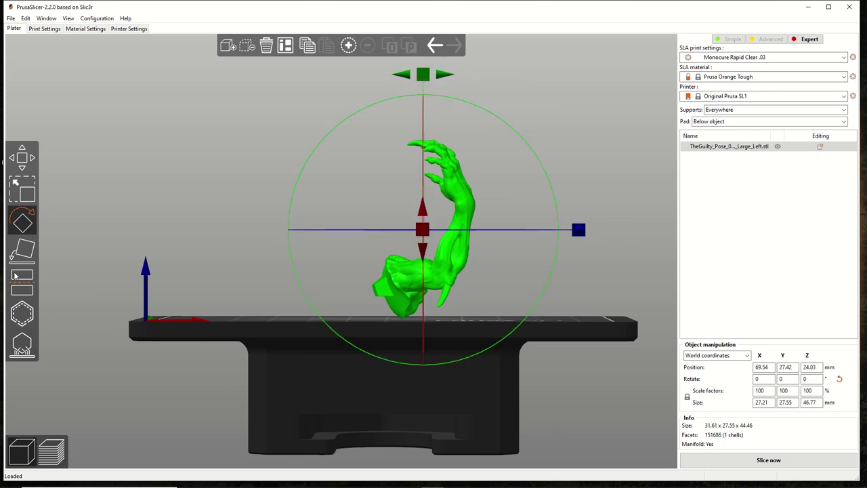
# Step: Tilt the arm further to 7.69° about Y and 25° about X
pyautogui.moveTo(174, 330); pyautogui.dragTo(203, 301)
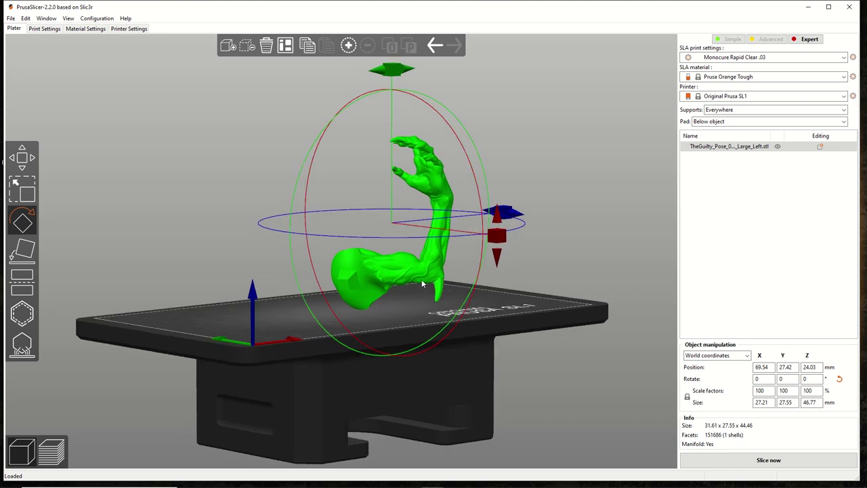
pyautogui.moveTo(547, 252); pyautogui.dragTo(576, 234)
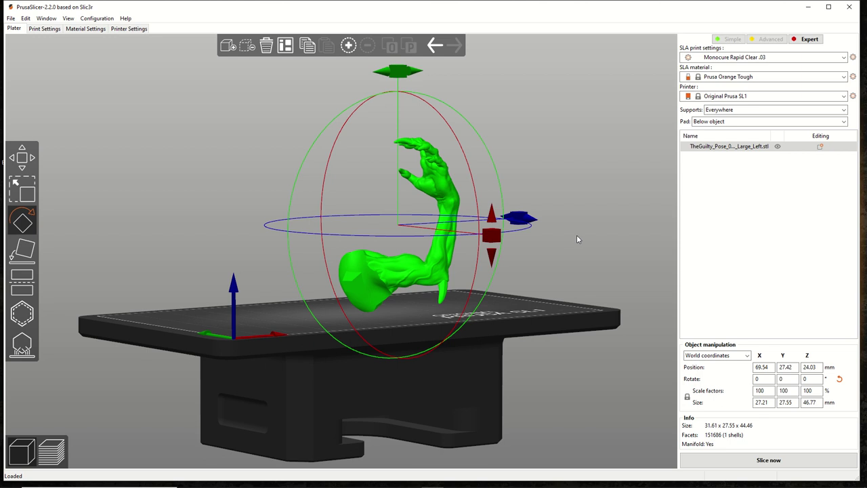
pyautogui.moveTo(397, 73); pyautogui.dragTo(550, 154)
pyautogui.moveTo(316, 279); pyautogui.dragTo(332, 336)
pyautogui.moveTo(618, 201); pyautogui.dragTo(647, 188)
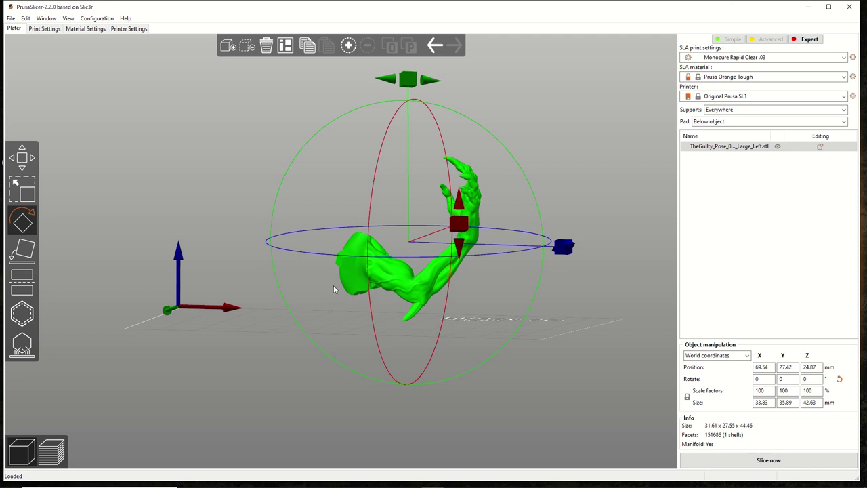
pyautogui.moveTo(584, 217); pyautogui.dragTo(569, 204)
pyautogui.moveTo(587, 169); pyautogui.dragTo(466, 146)
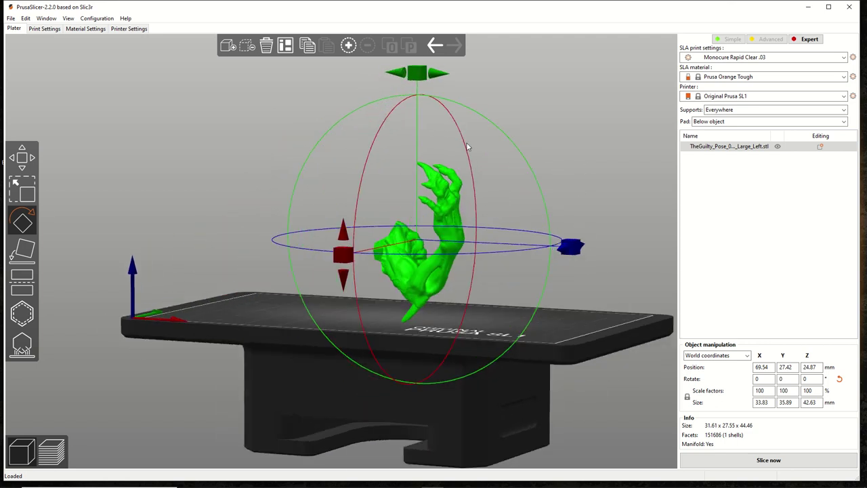
# Step: Set Support pillar connection mode to Dynamic under Print Settings > Supports
pyautogui.click(44, 29)
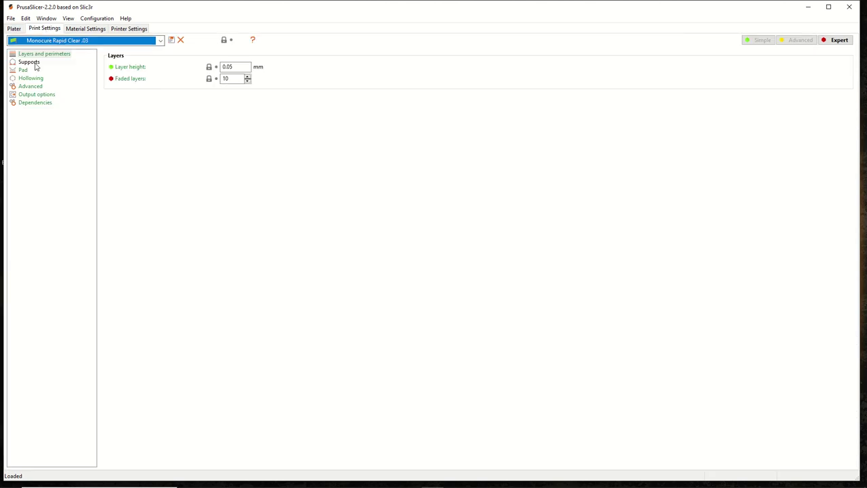
pyautogui.click(36, 63)
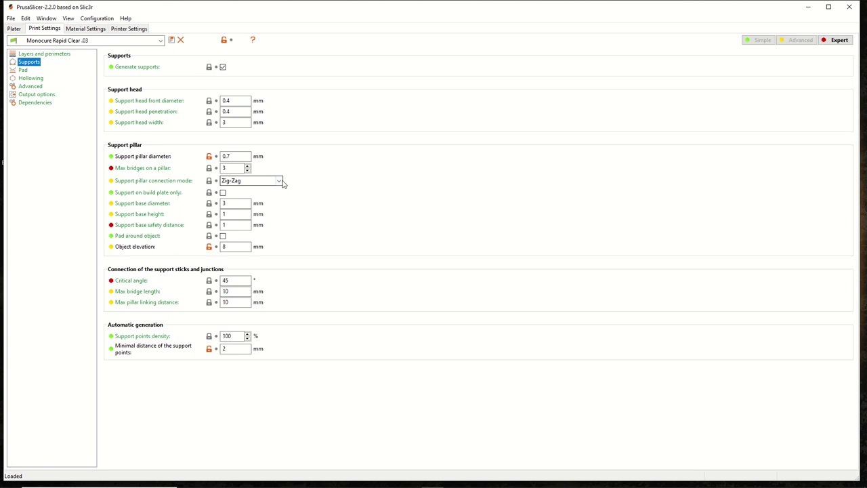
pyautogui.click(279, 181)
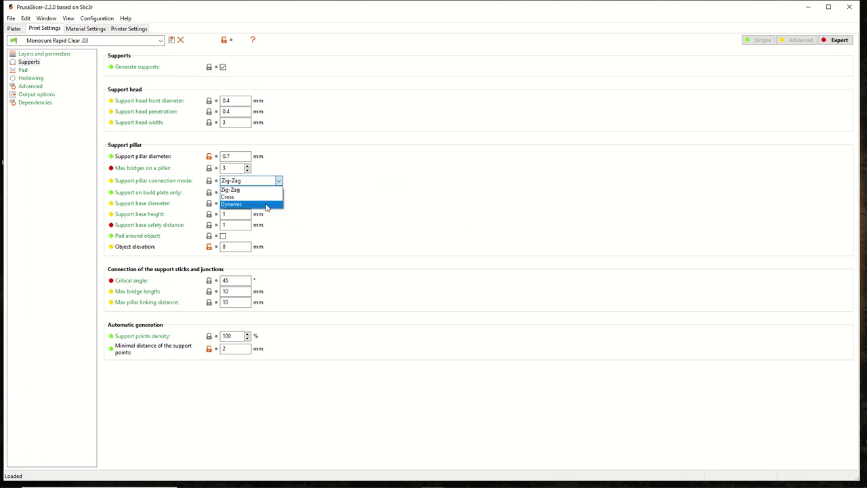
pyautogui.click(267, 204)
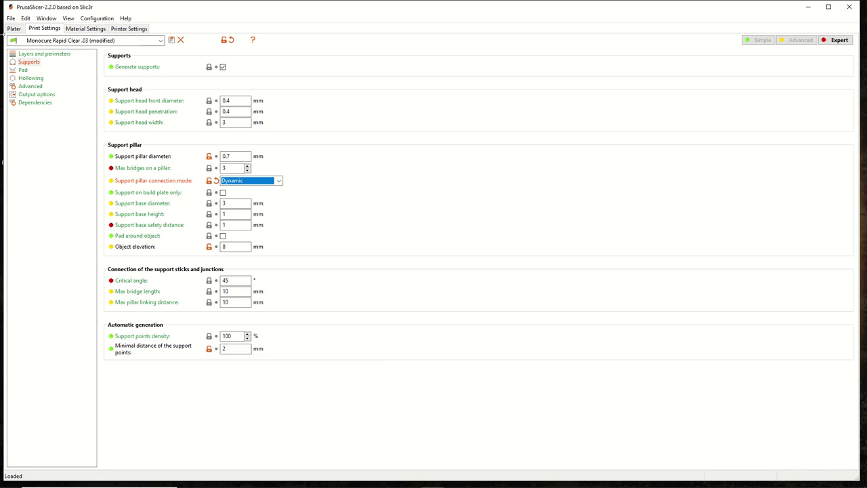
pyautogui.click(13, 28)
pyautogui.moveTo(237, 257); pyautogui.dragTo(258, 261)
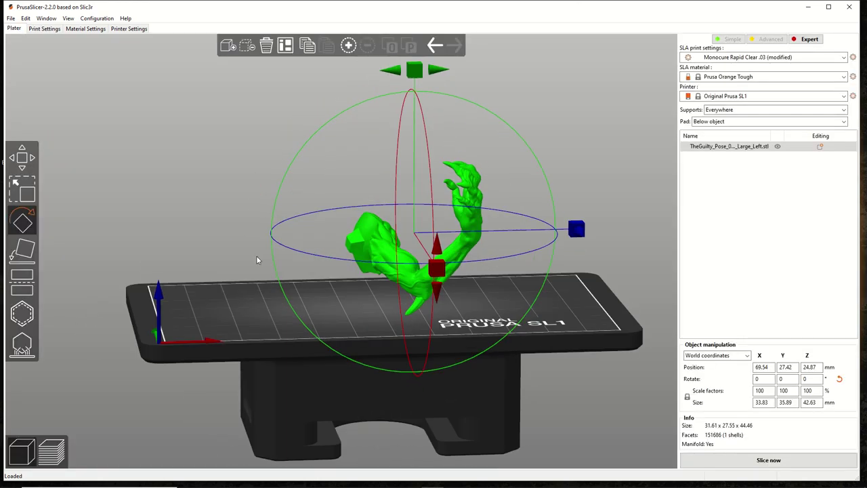
# Step: Auto-generate SLA support points for the arm and inspect the resulting support tree
pyautogui.click(23, 344)
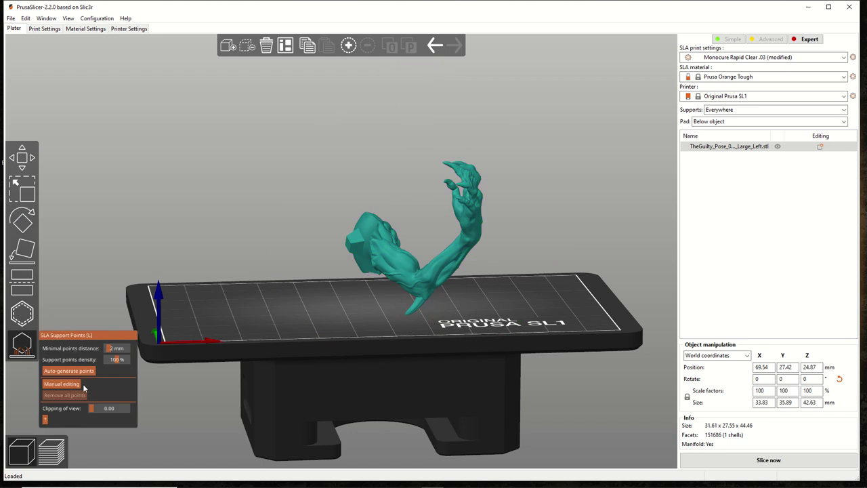
pyautogui.click(69, 370)
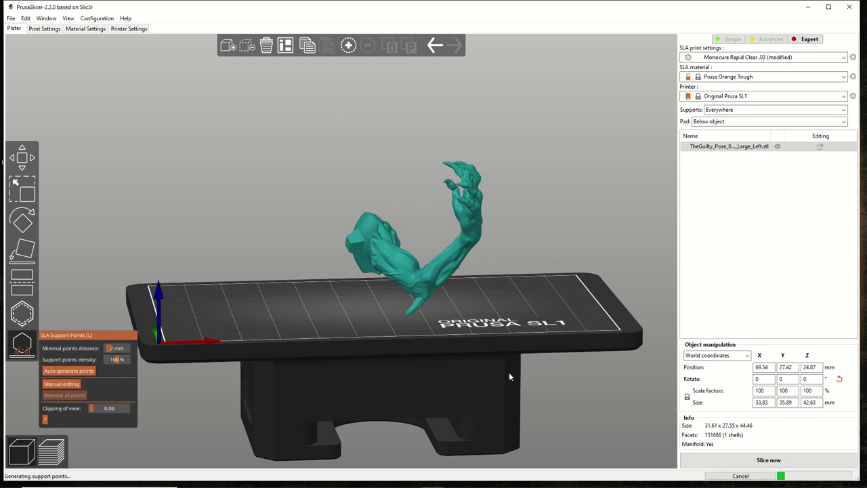
pyautogui.moveTo(536, 275)
pyautogui.mouseDown()
pyautogui.moveTo(519, 257)
pyautogui.moveTo(427, 260)
pyautogui.moveTo(546, 263)
pyautogui.mouseUp()
pyautogui.scroll(6, 544, 258)
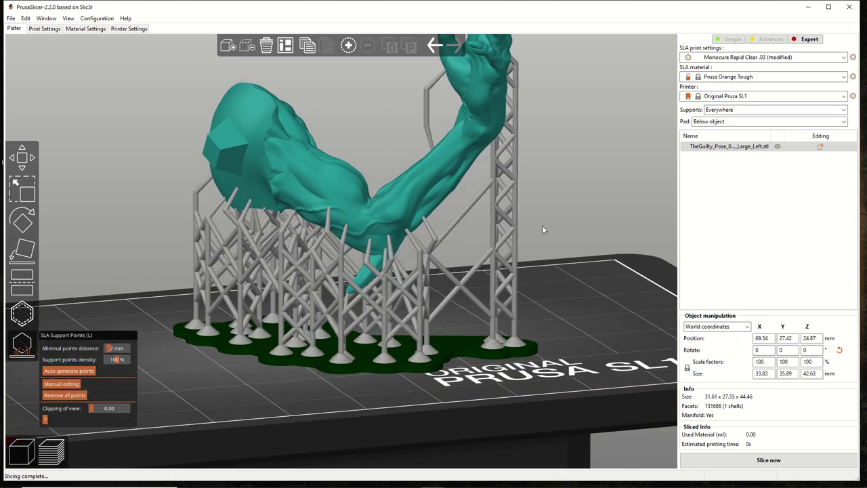
pyautogui.scroll(-2, 542, 225)
pyautogui.moveTo(534, 219); pyautogui.dragTo(498, 326)
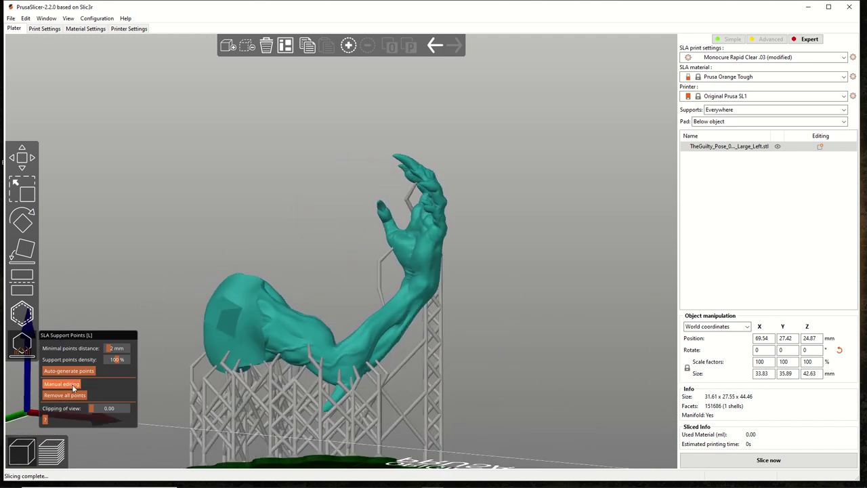
pyautogui.moveTo(528, 232); pyautogui.dragTo(379, 218)
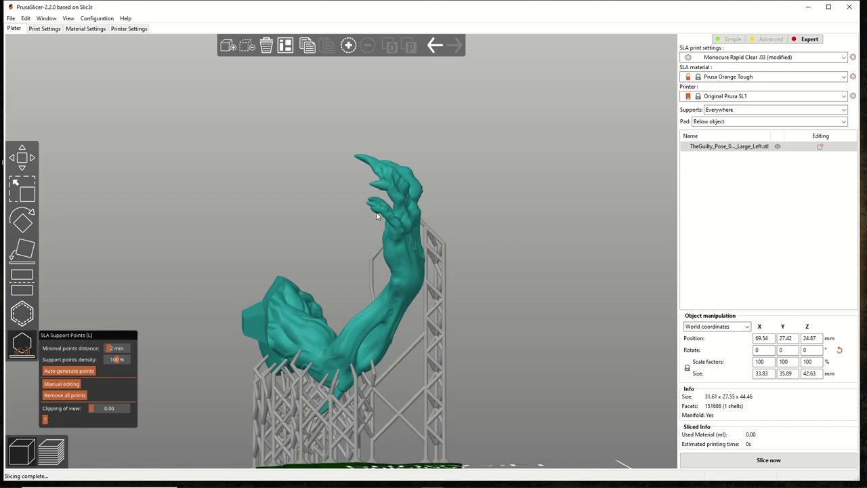
pyautogui.moveTo(378, 215); pyautogui.dragTo(493, 236)
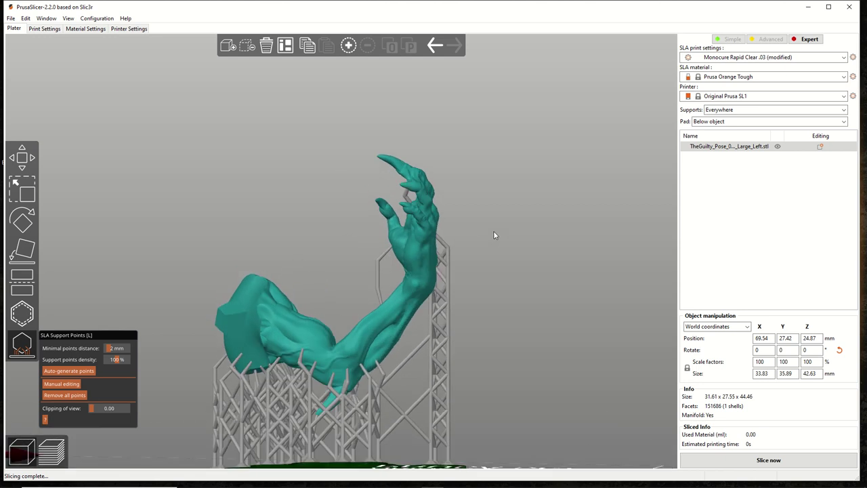
# Step: Manually place a support point on the fingertip and two on the arm's underside
pyautogui.click(71, 383)
pyautogui.moveTo(527, 267); pyautogui.dragTo(350, 286)
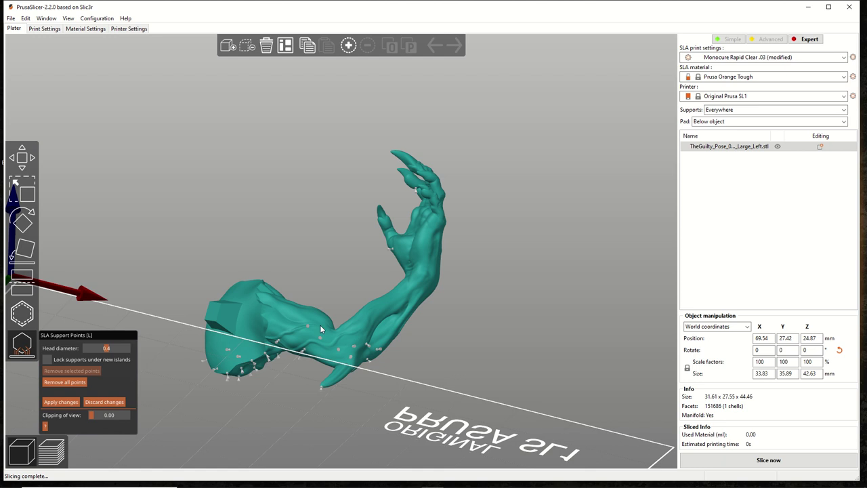
pyautogui.scroll(5, 480, 328)
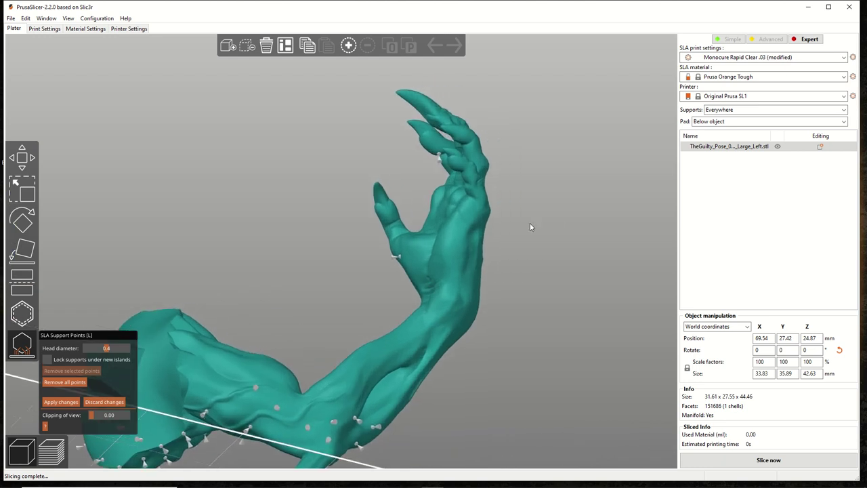
pyautogui.moveTo(441, 167); pyautogui.dragTo(422, 169)
pyautogui.click(439, 171)
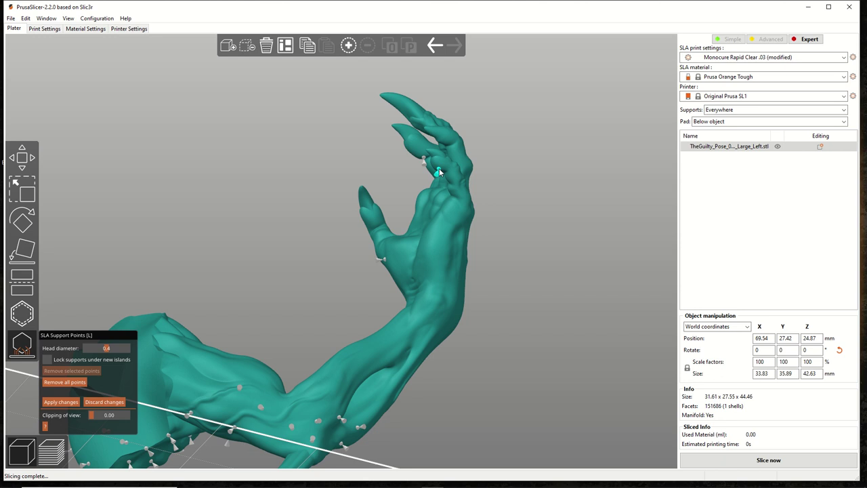
pyautogui.moveTo(535, 213); pyautogui.dragTo(615, 267)
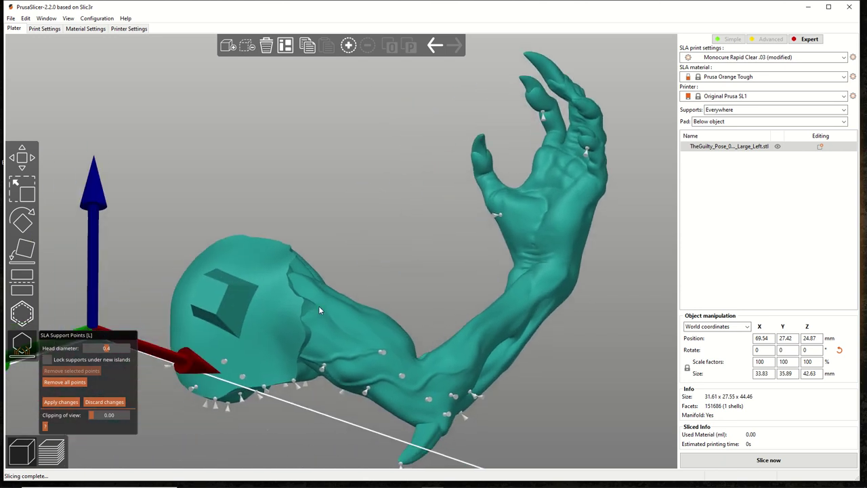
pyautogui.scroll(8, 378, 342)
pyautogui.moveTo(376, 340); pyautogui.dragTo(419, 293)
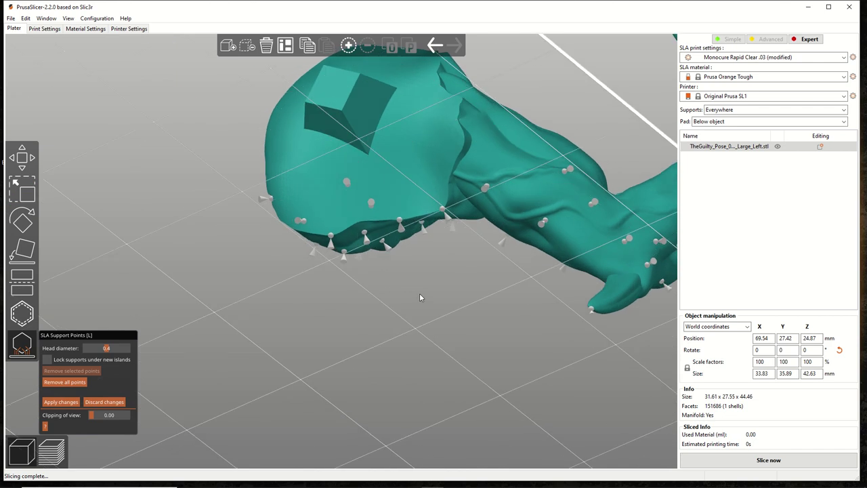
pyautogui.click(348, 225)
pyautogui.click(428, 218)
# Step: Add five more support points on the arm's flat dark patch
pyautogui.moveTo(289, 171); pyautogui.dragTo(204, 197)
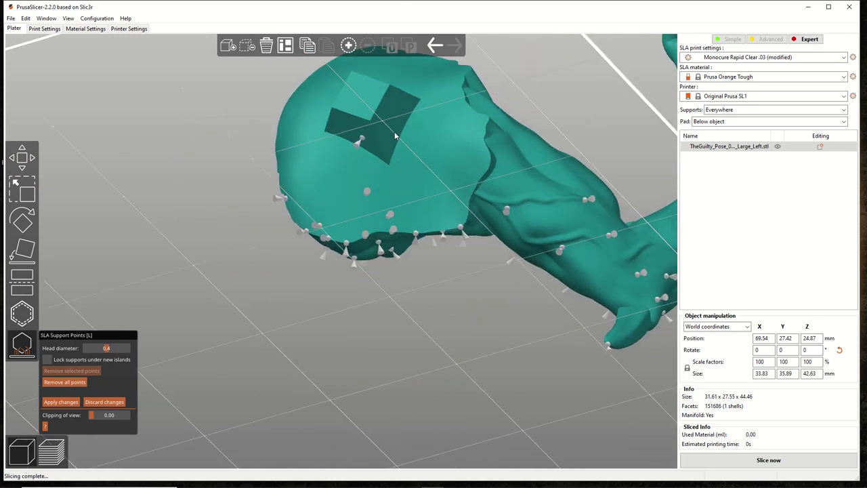
pyautogui.click(401, 112)
pyautogui.click(366, 144)
pyautogui.click(362, 140)
pyautogui.click(345, 129)
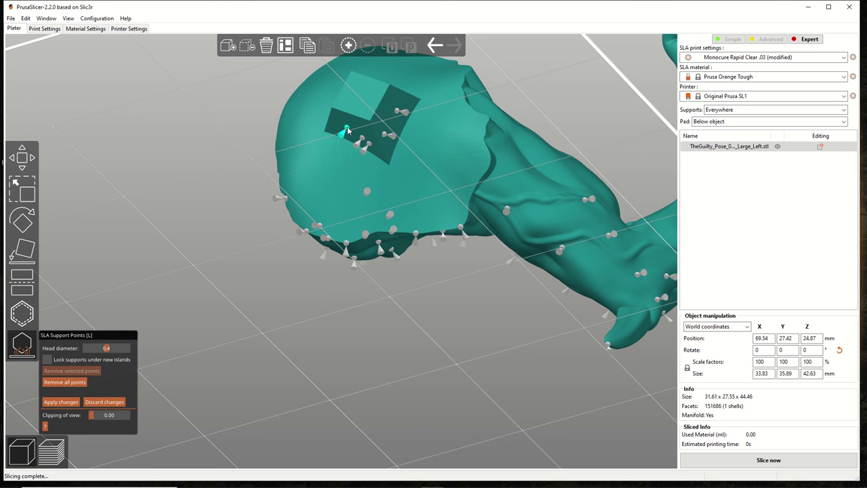
pyautogui.click(382, 149)
pyautogui.moveTo(223, 128); pyautogui.dragTo(195, 142)
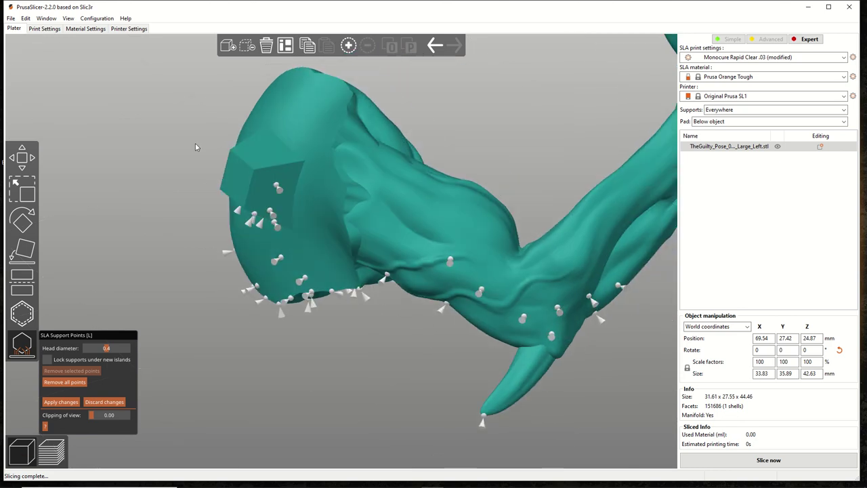
# Step: Apply the manual points and inspect the rebuilt support tower reaching the hand
pyautogui.click(61, 401)
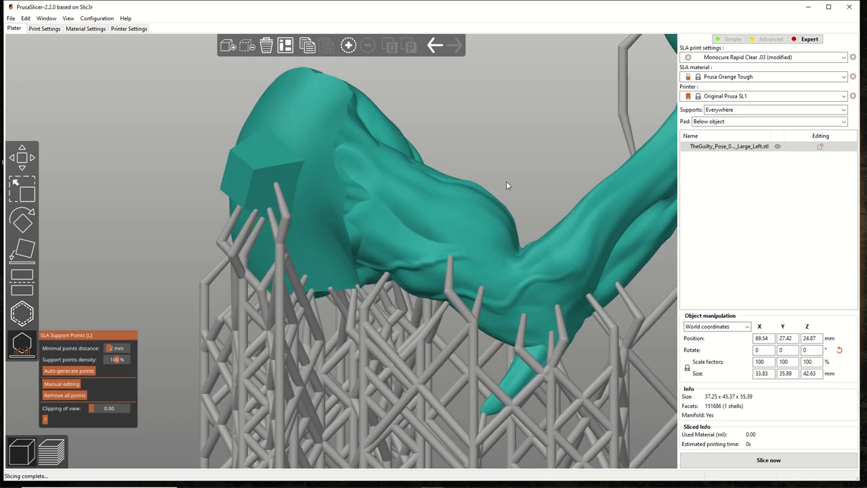
pyautogui.scroll(-5, 495, 166)
pyautogui.moveTo(399, 145); pyautogui.dragTo(322, 155)
pyautogui.moveTo(378, 155); pyautogui.dragTo(280, 140)
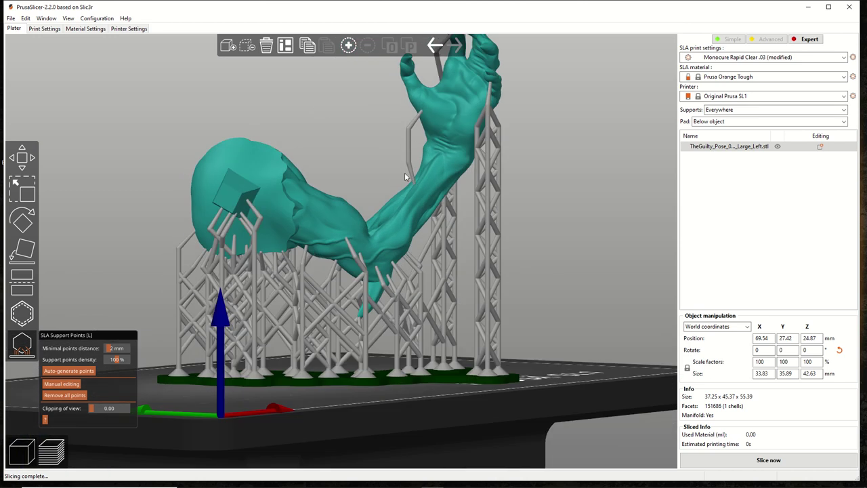
pyautogui.moveTo(354, 156); pyautogui.dragTo(386, 169)
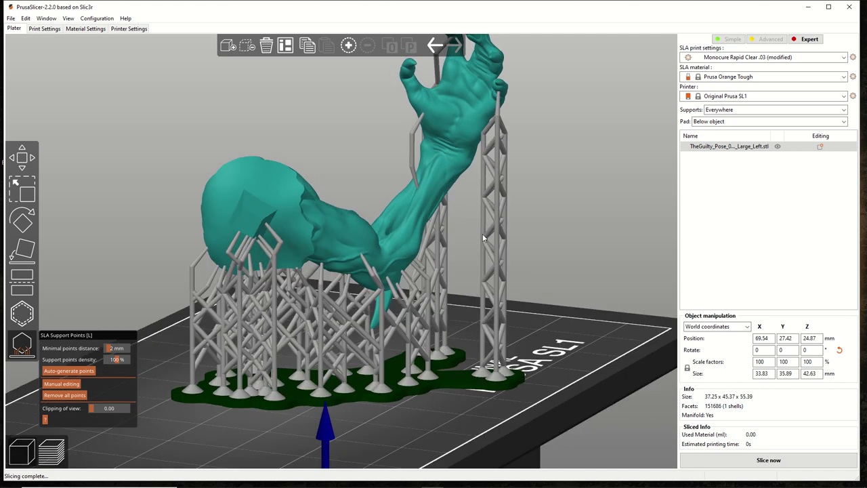
pyautogui.moveTo(532, 193); pyautogui.dragTo(571, 240)
pyautogui.scroll(-3, 571, 239)
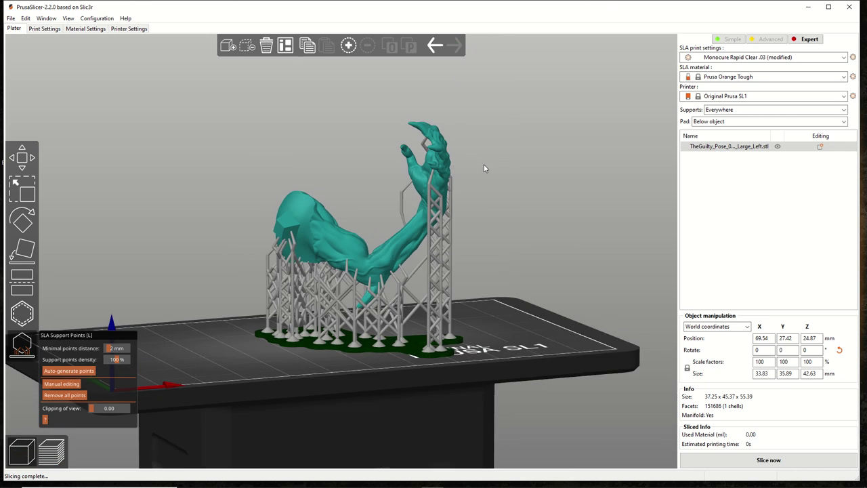
pyautogui.moveTo(355, 183)
pyautogui.mouseDown()
pyautogui.moveTo(407, 182)
pyautogui.moveTo(366, 185)
pyautogui.mouseUp()
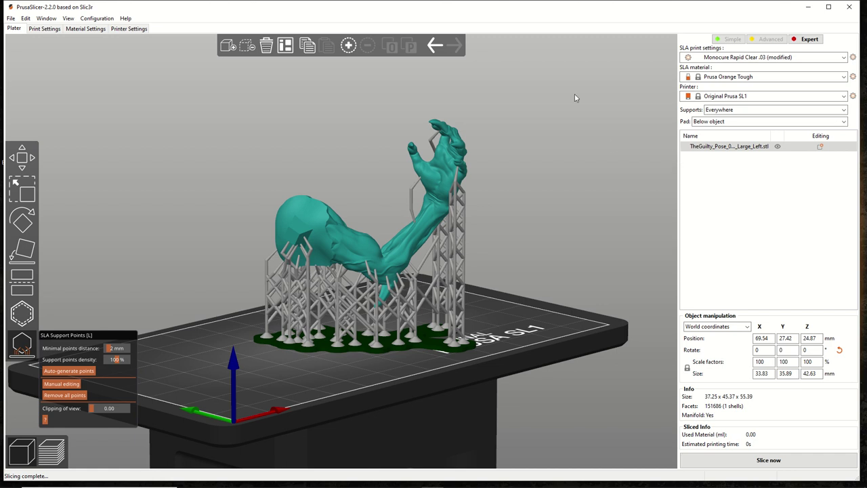
pyautogui.moveTo(550, 234)
pyautogui.mouseDown()
pyautogui.moveTo(566, 237)
pyautogui.moveTo(546, 239)
pyautogui.mouseUp()
pyautogui.scroll(3, 650, 276)
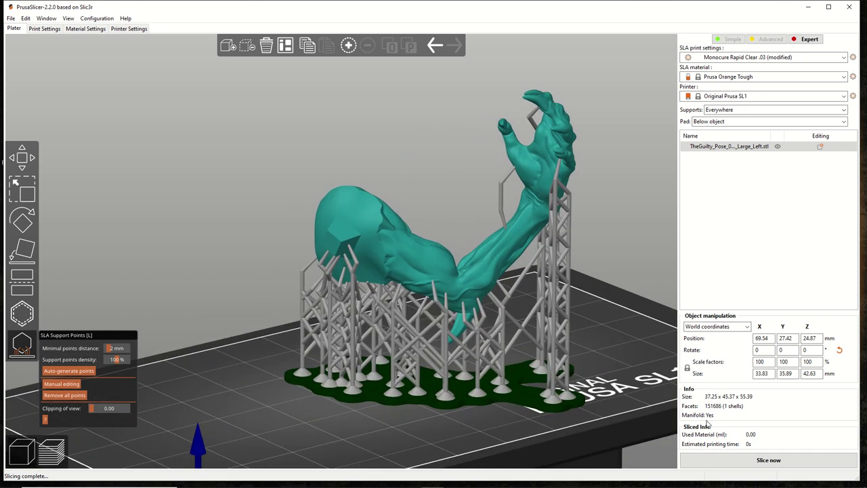
# Step: Slice the supported arm and start exporting the plate with supports as STL
pyautogui.click(751, 461)
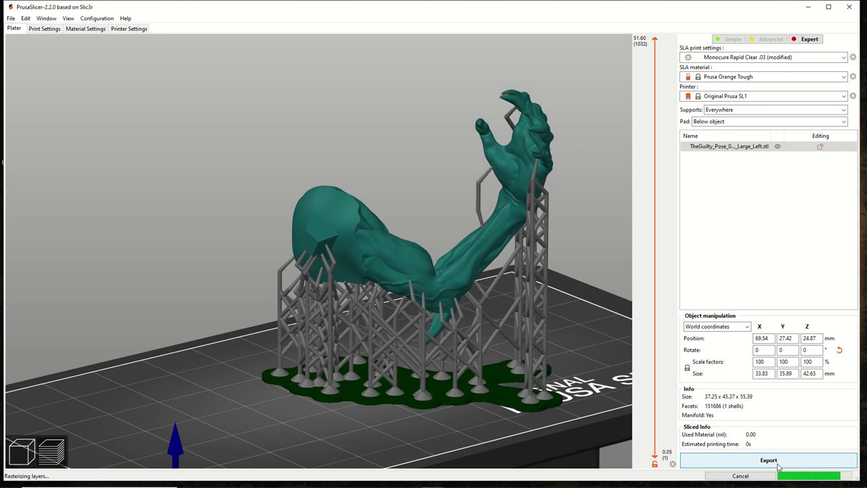
pyautogui.moveTo(581, 266); pyautogui.dragTo(518, 254, button='right')
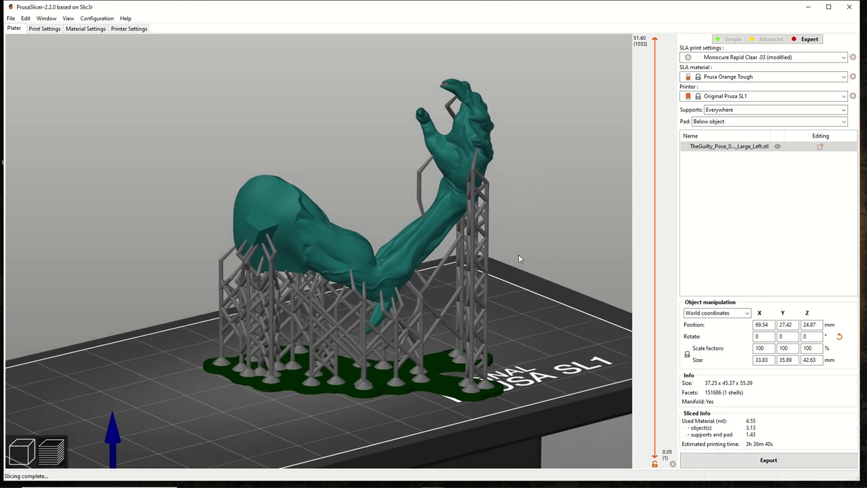
pyautogui.click(10, 18)
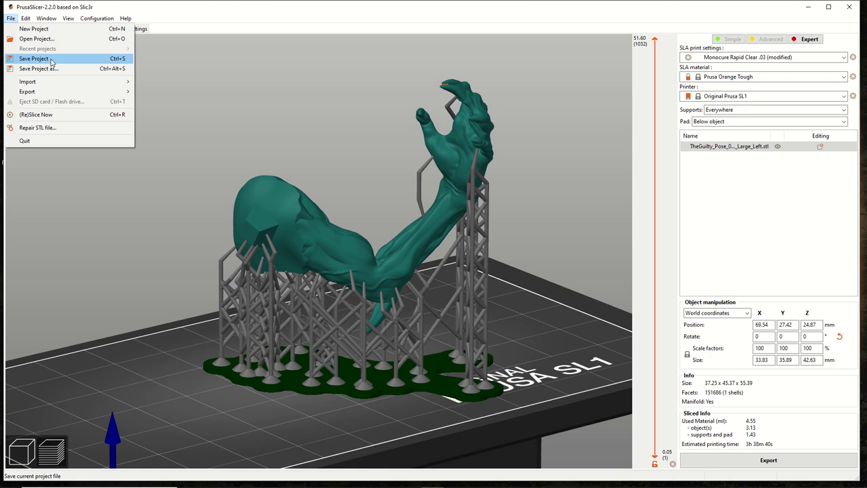
pyautogui.moveTo(50, 92)
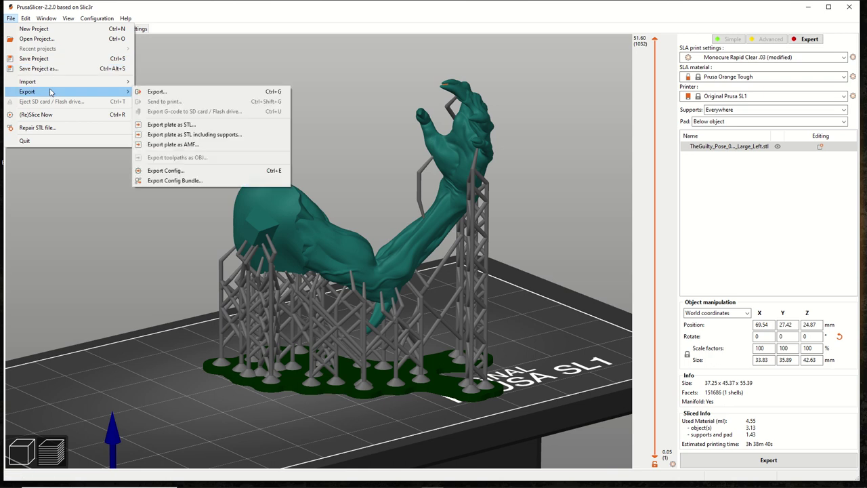
pyautogui.click(210, 135)
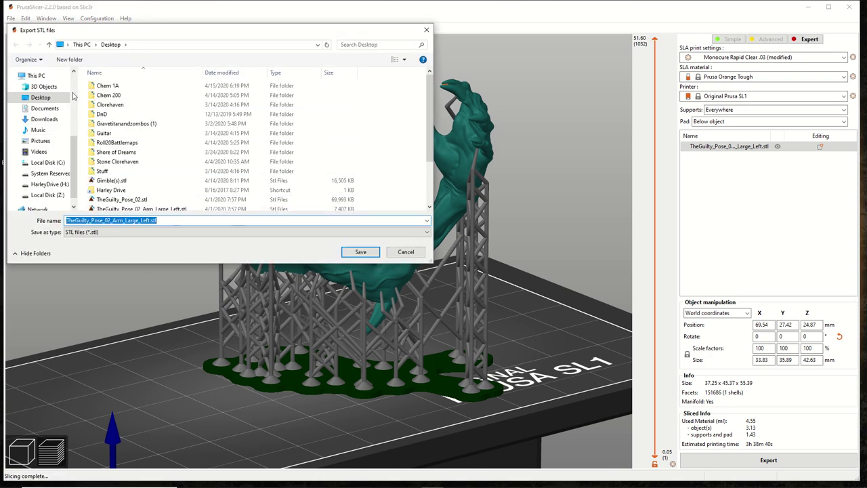
# Step: Save it as TheGuilty_Pose_02_Arm_Large_Left(s).stl, then quit PrusaSlicer discarding preset changes
pyautogui.click(357, 254)
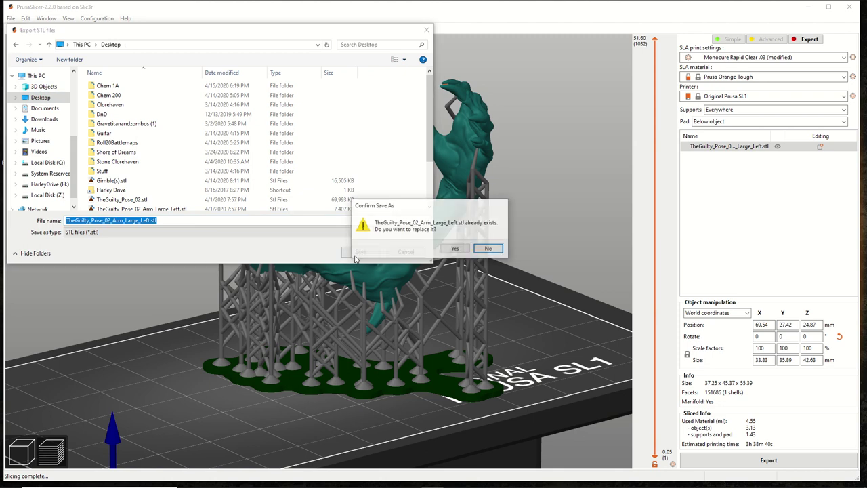
pyautogui.click(484, 249)
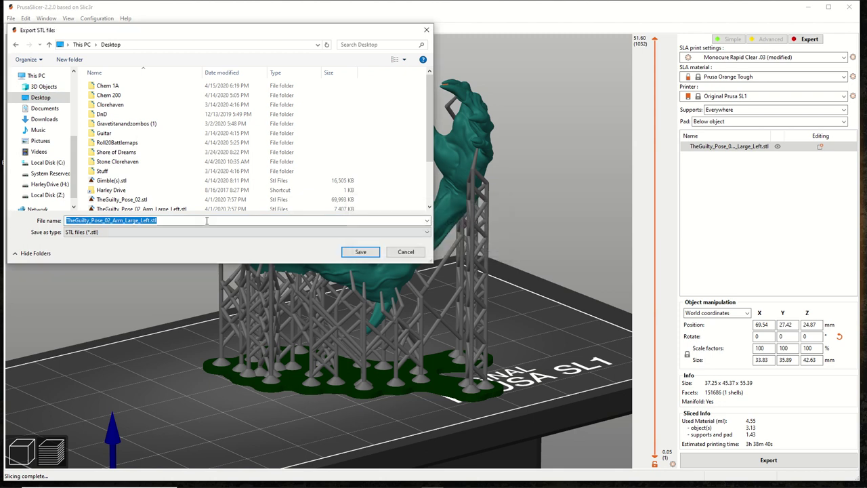
pyautogui.click(200, 221)
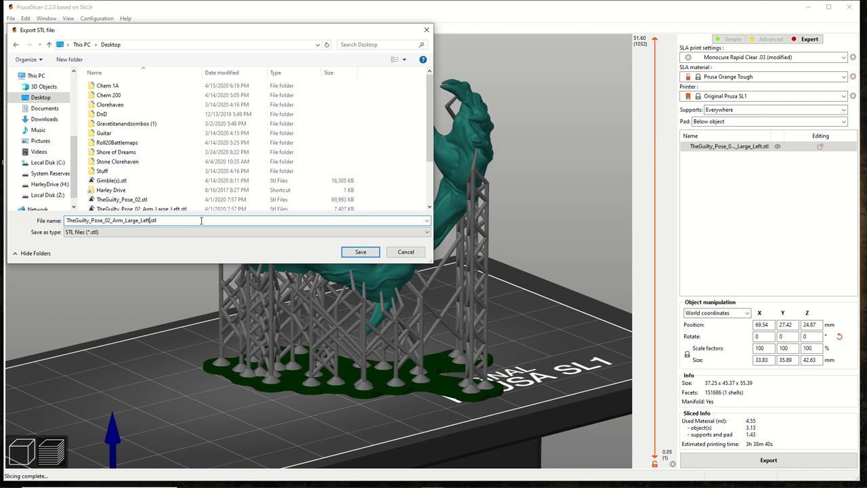
pyautogui.write('(2')
pyautogui.press('Return')
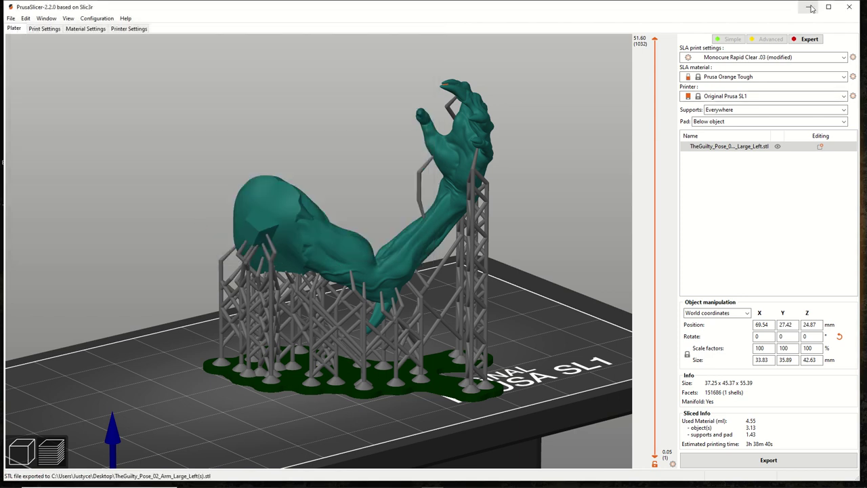
pyautogui.click(846, 7)
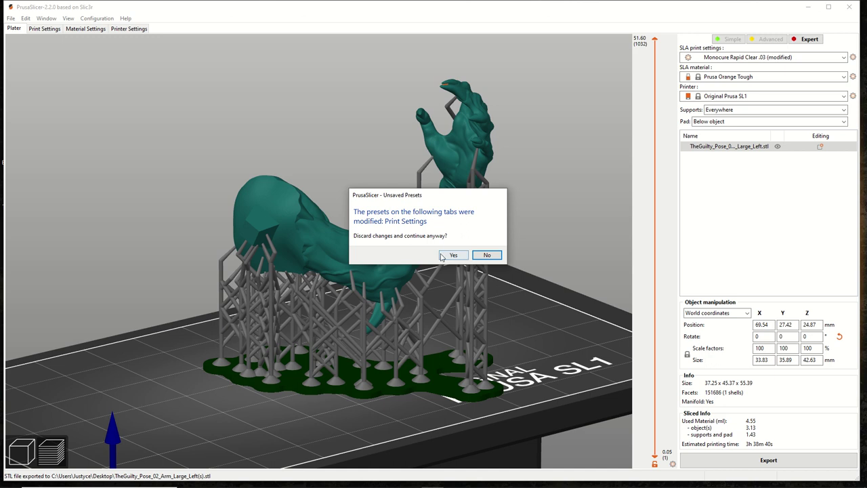
pyautogui.click(451, 255)
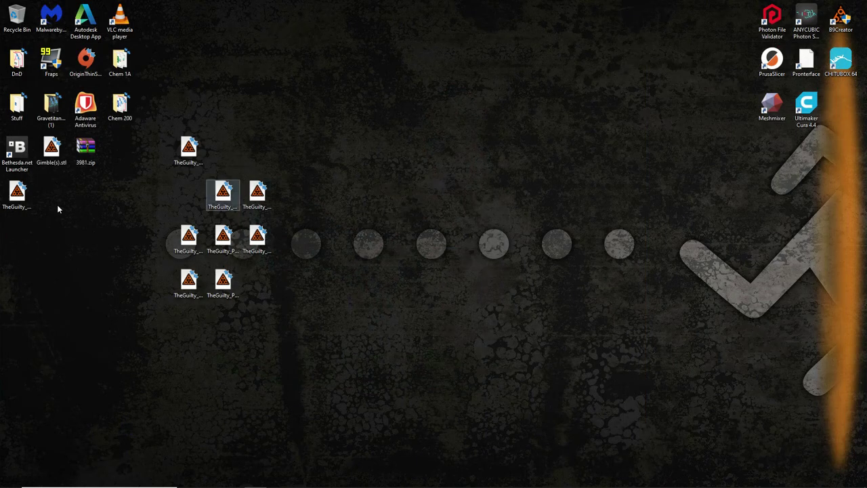
# Step: Load the exported supported-arm STL into ANYCUBIC Photon Slicer and inspect it on the build plate
pyautogui.moveTo(10, 208); pyautogui.dragTo(421, 167)
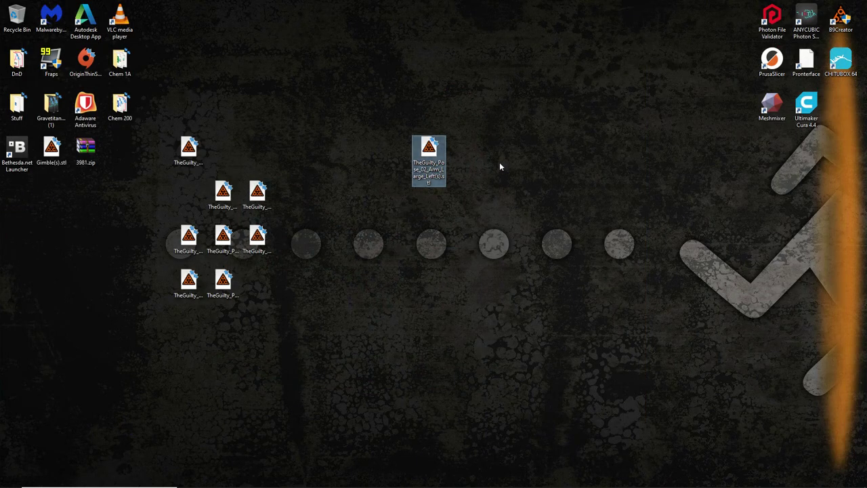
pyautogui.press('F2')
pyautogui.press('Return')
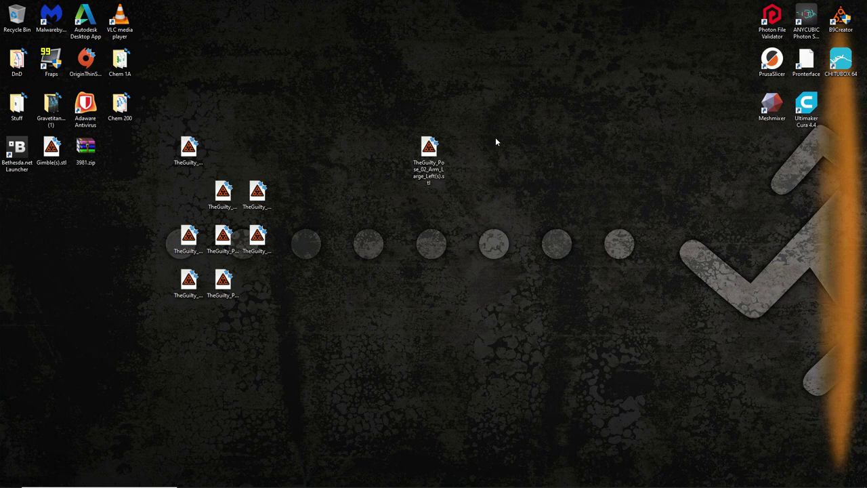
pyautogui.moveTo(493, 130); pyautogui.dragTo(808, 18)
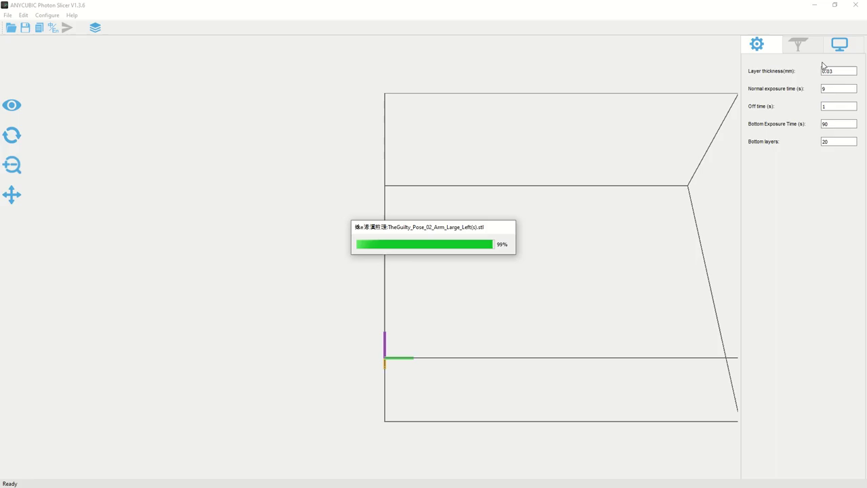
pyautogui.moveTo(637, 205); pyautogui.dragTo(238, 228)
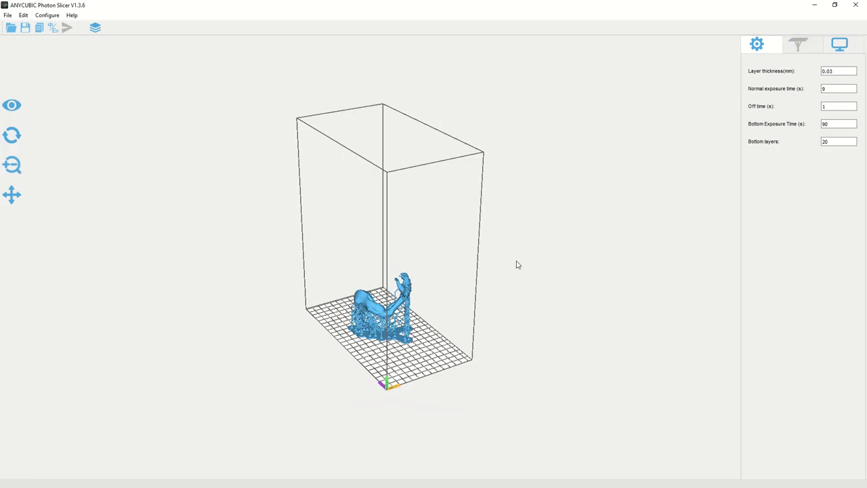
pyautogui.scroll(5, 563, 271)
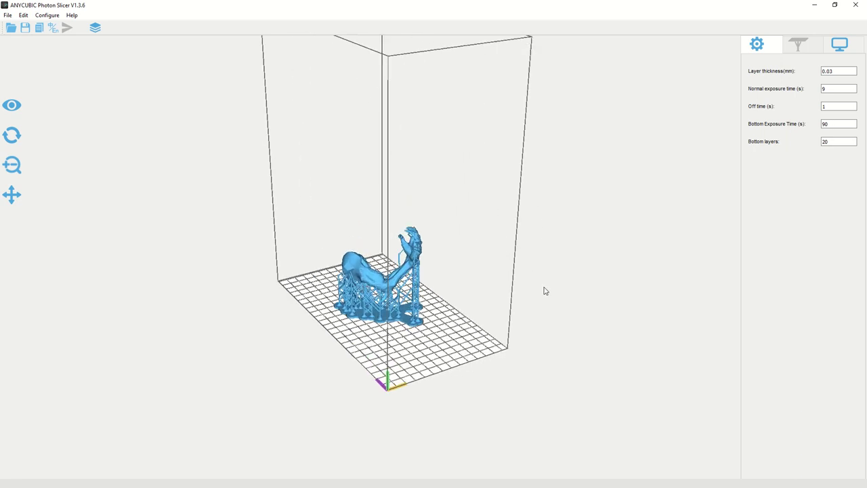
pyautogui.moveTo(545, 291); pyautogui.dragTo(328, 291)
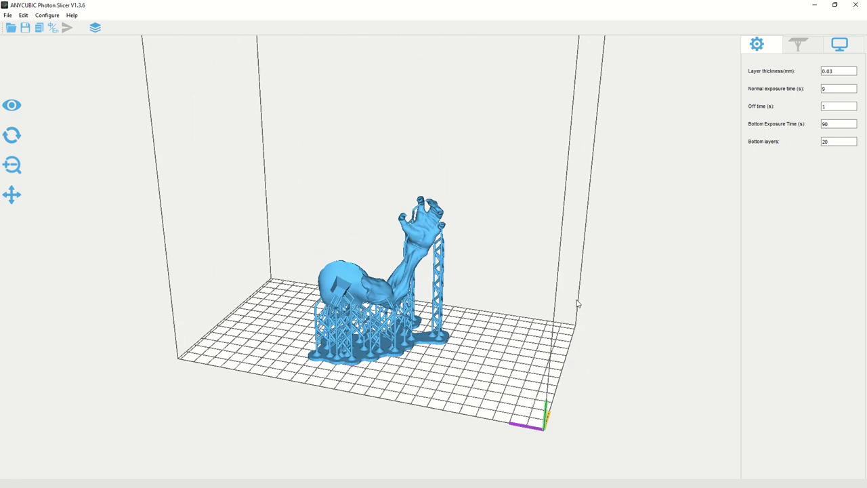
pyautogui.moveTo(664, 338); pyautogui.dragTo(640, 339)
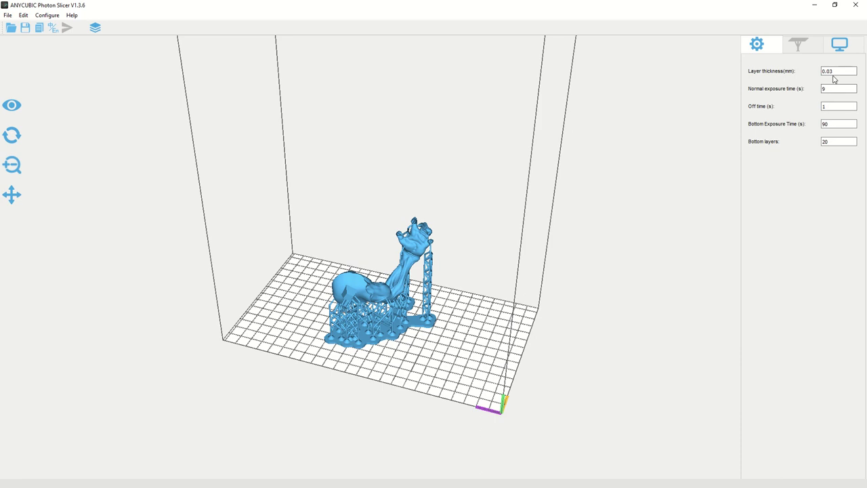
# Step: Slice the arm to a .photon file on the Desktop (about 5h14m), then close the slicer
pyautogui.click(844, 141)
pyautogui.click(95, 28)
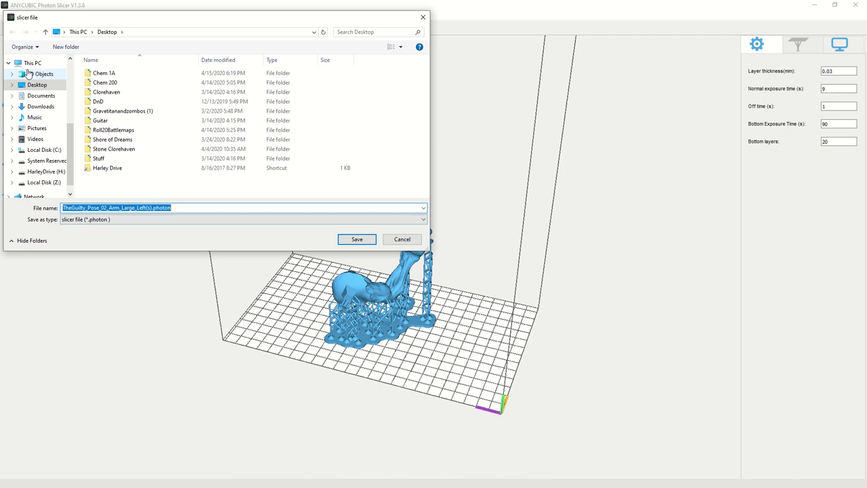
pyautogui.click(36, 85)
pyautogui.click(359, 240)
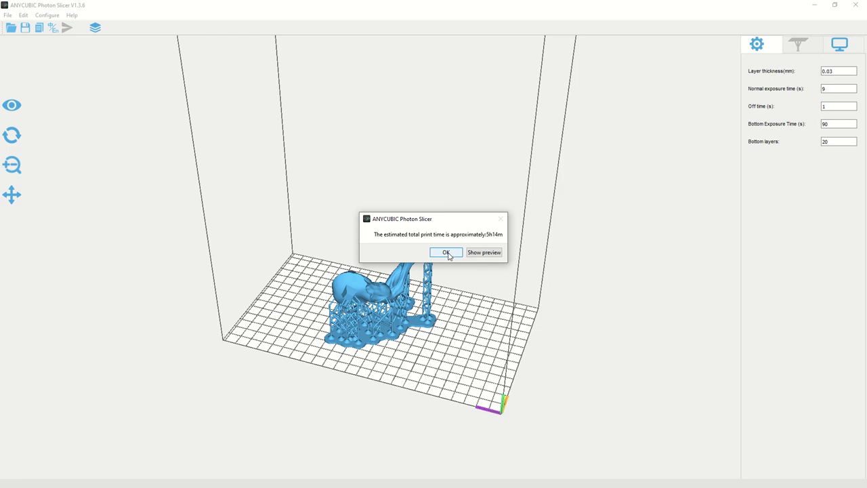
pyautogui.click(447, 252)
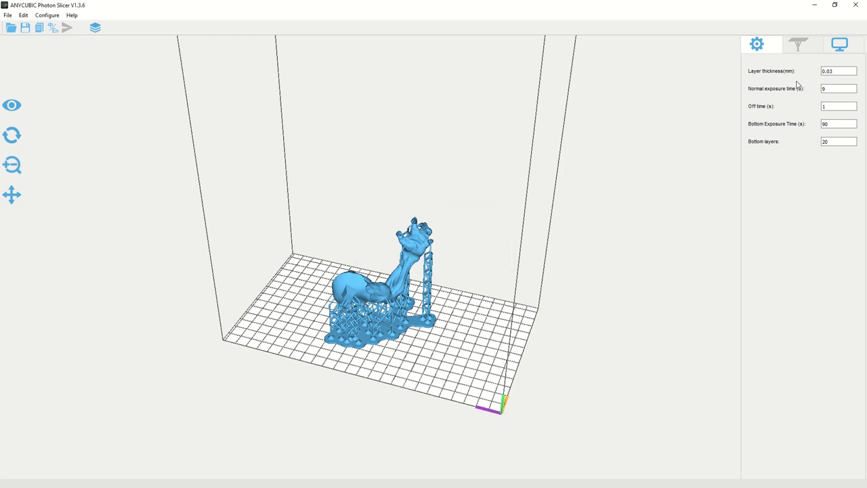
pyautogui.click(855, 6)
# Step: Open the arm's .photon file from the desktop in Photon File Validator
pyautogui.moveTo(17, 205); pyautogui.dragTo(603, 245)
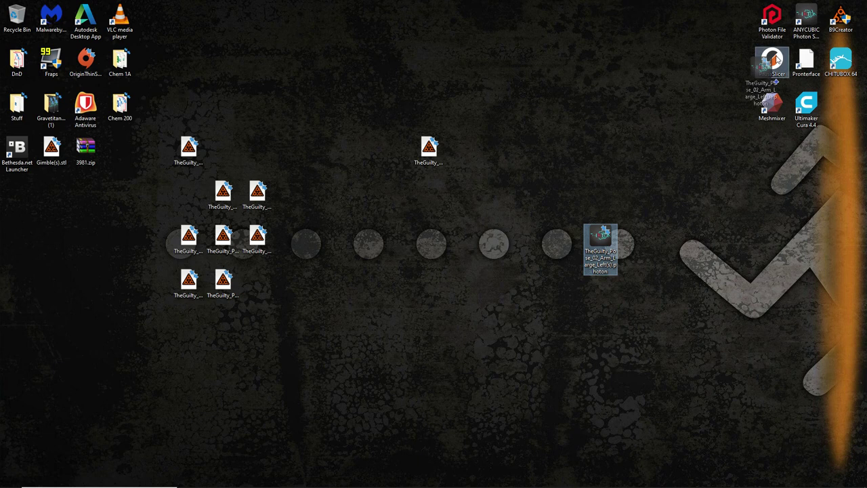
pyautogui.doubleClick(772, 17)
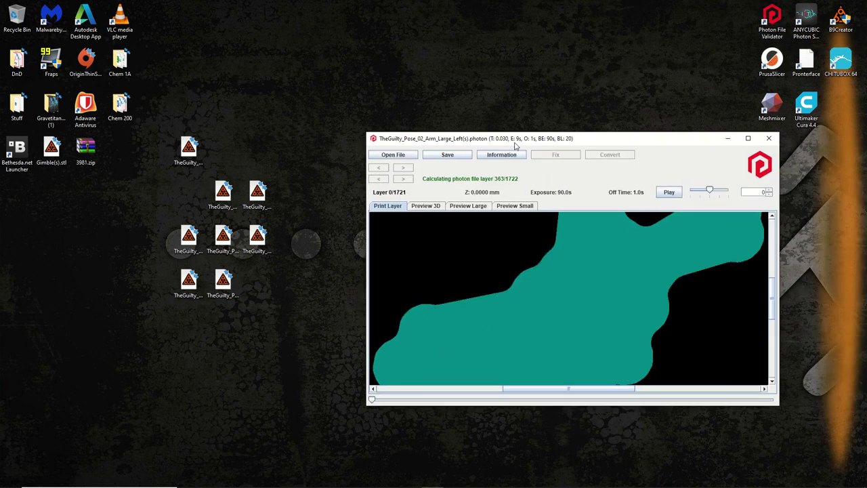
pyautogui.moveTo(516, 140); pyautogui.dragTo(367, 143)
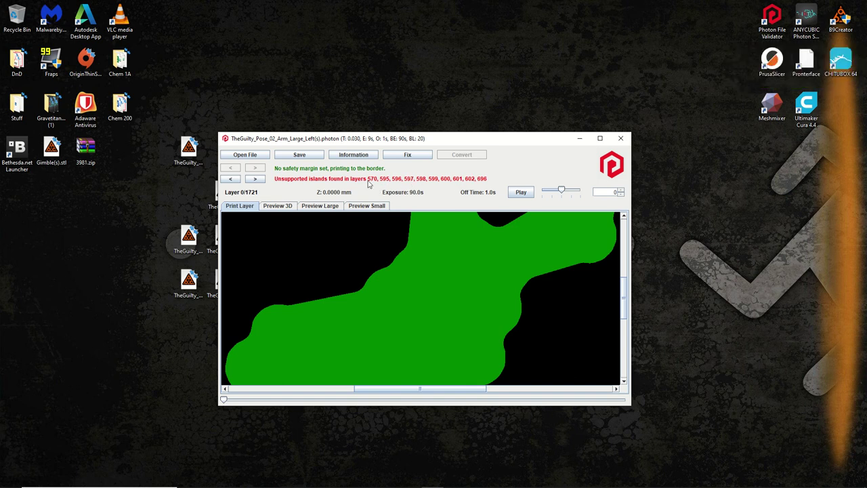
# Step: Auto-fix pixel errors, leaving islands only in layers 595 and 602, and maximize the window
pyautogui.click(407, 155)
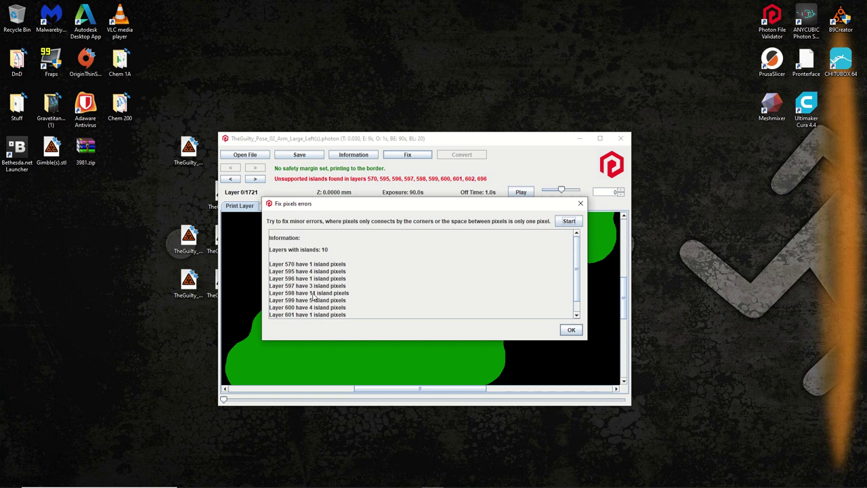
pyautogui.click(569, 221)
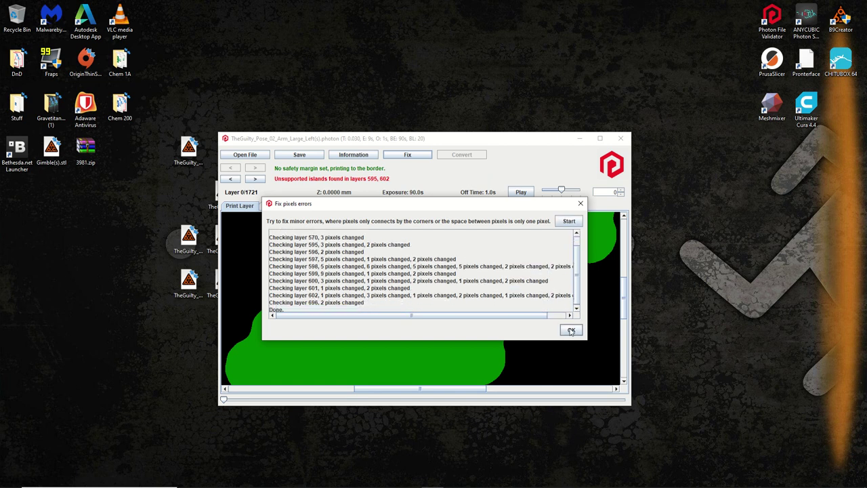
pyautogui.click(571, 330)
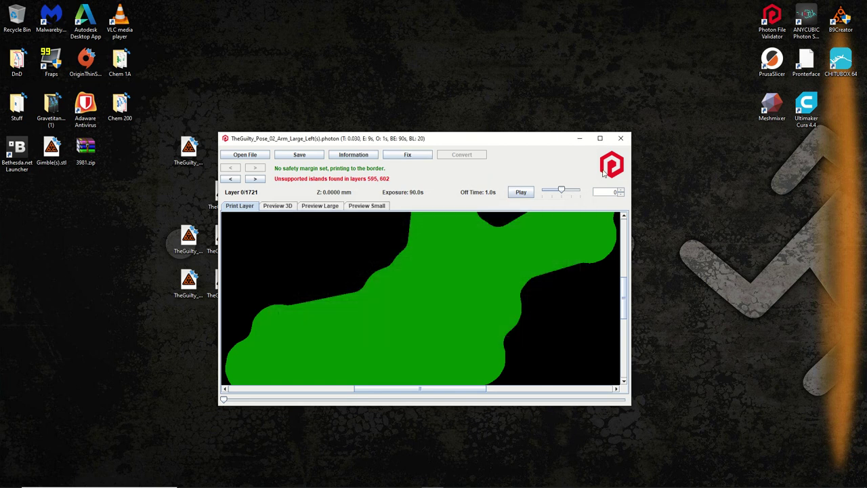
pyautogui.click(600, 139)
pyautogui.scroll(5, 442, 253)
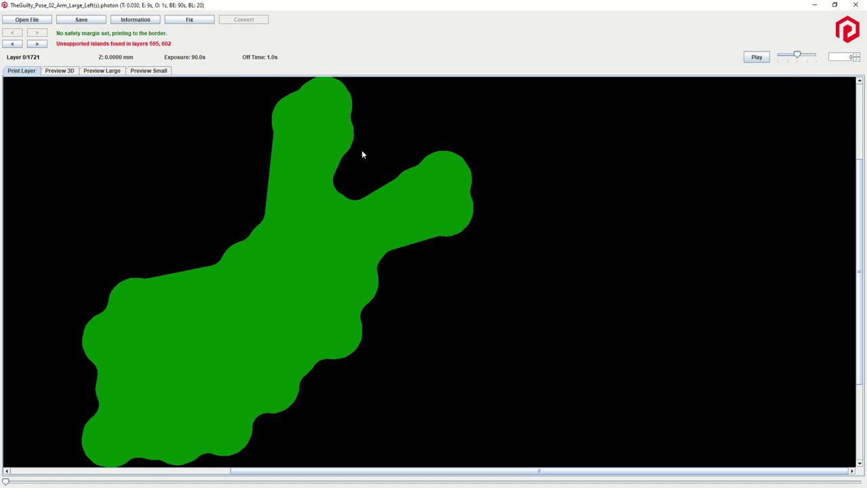
# Step: Patch the two unsupported islands in layer 595 with joining pixels
pyautogui.click(36, 43)
pyautogui.scroll(-3, 179, 350)
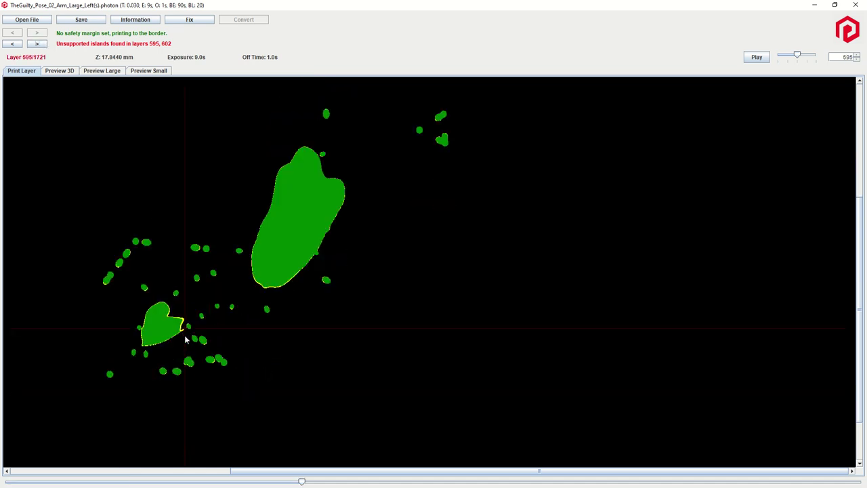
pyautogui.click(186, 336)
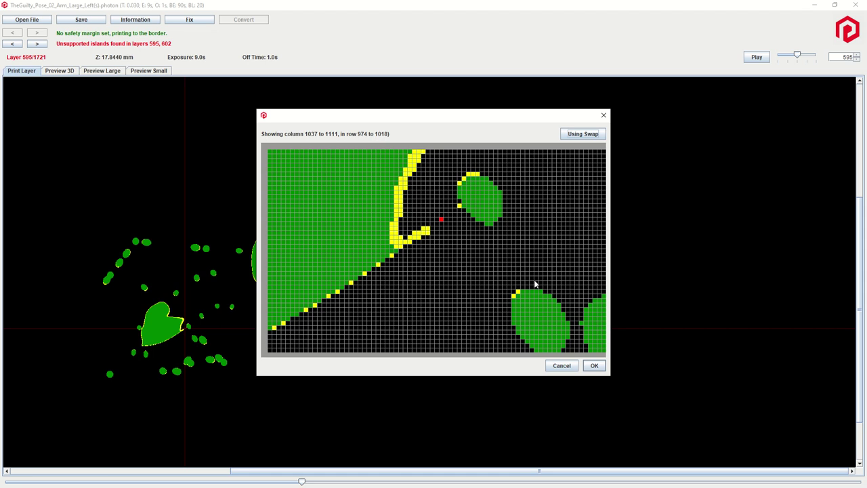
pyautogui.click(441, 234)
pyautogui.click(594, 366)
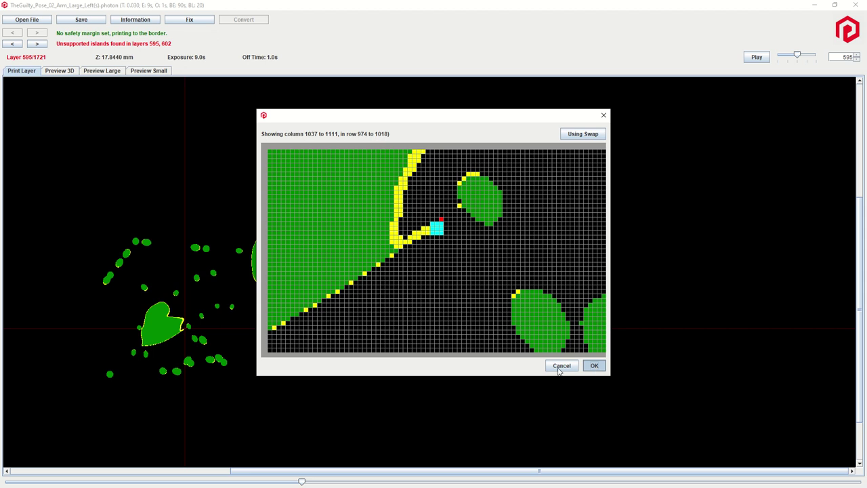
pyautogui.click(188, 334)
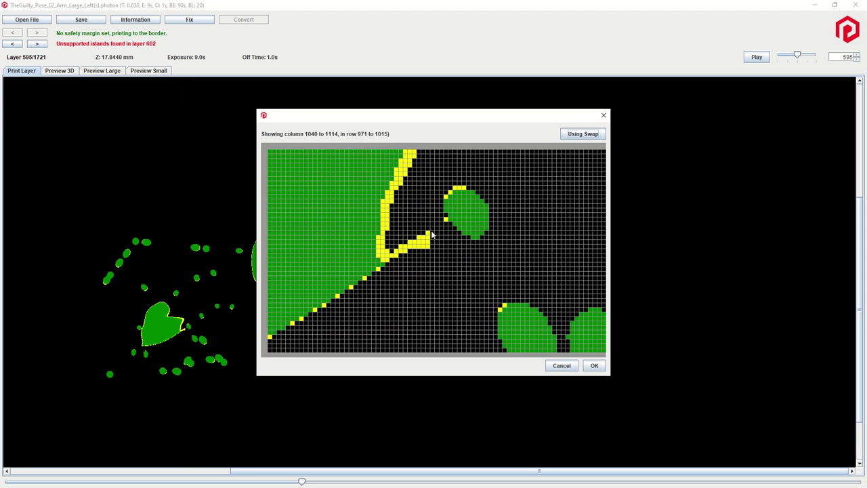
pyautogui.click(452, 229)
pyautogui.click(594, 366)
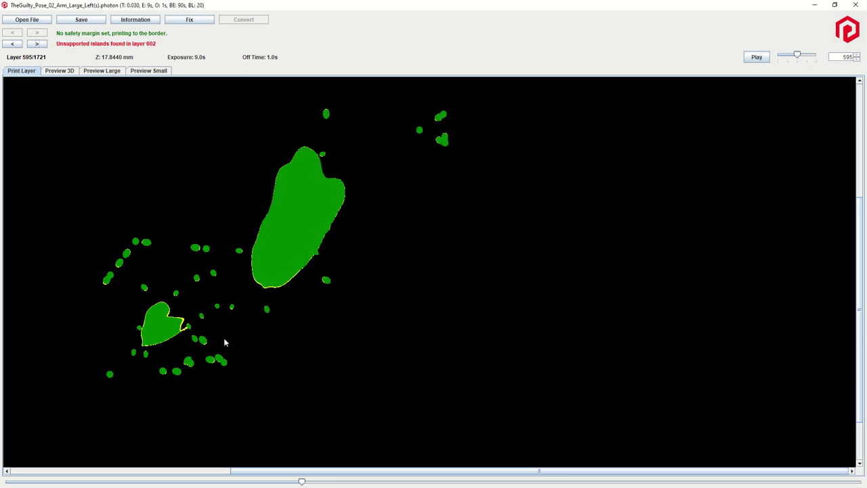
# Step: On layer 602, paint support pixels across the gap to the island
pyautogui.click(45, 44)
pyautogui.click(219, 312)
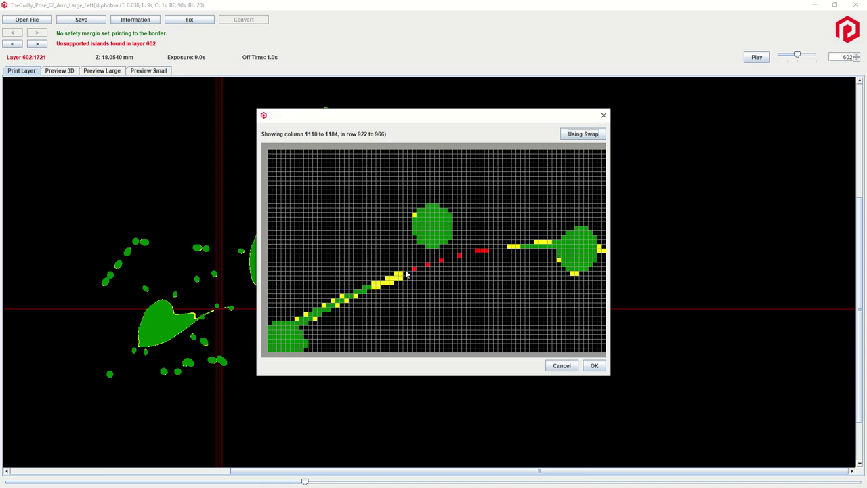
pyautogui.moveTo(413, 274); pyautogui.dragTo(418, 274)
pyautogui.moveTo(443, 267); pyautogui.dragTo(420, 275)
pyautogui.moveTo(456, 261)
pyautogui.mouseDown()
pyautogui.moveTo(498, 261)
pyautogui.moveTo(492, 251)
pyautogui.moveTo(518, 252)
pyautogui.mouseUp()
# Step: Apply the layer 602 edit and save as TheGuilty_Pose_02_Arm_Large_Left(s)(v).photon
pyautogui.click(593, 366)
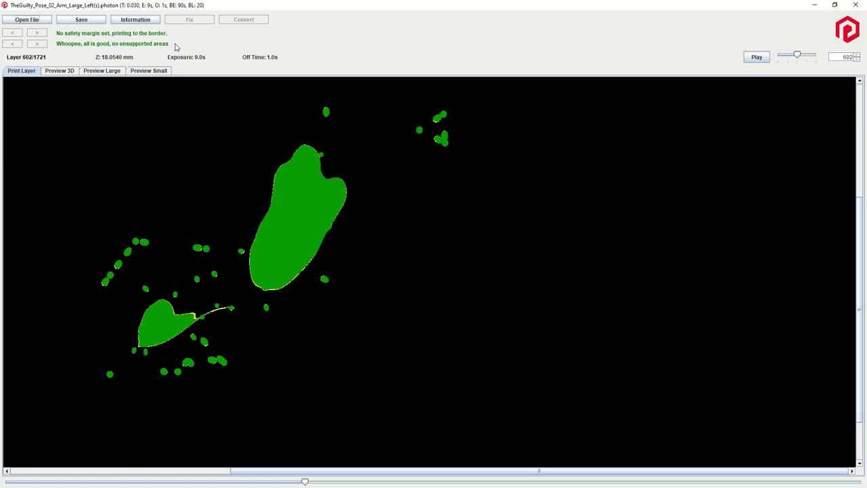
pyautogui.click(90, 22)
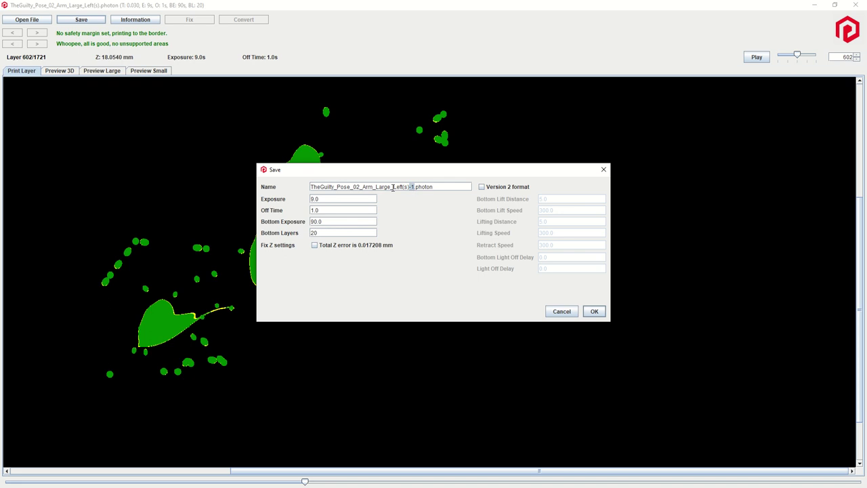
pyautogui.press('BackSpace')
pyautogui.write('(v')
pyautogui.click(592, 313)
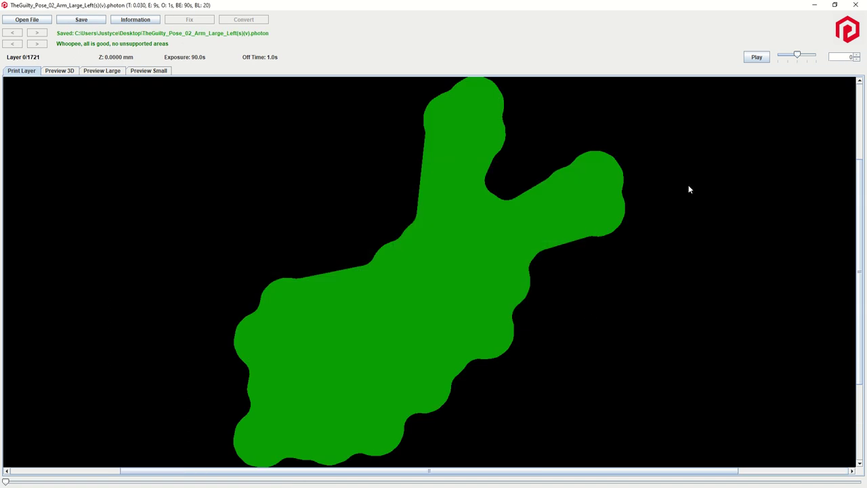
# Step: Close the validator and place both .photon icons side by side above the circles
pyautogui.click(855, 5)
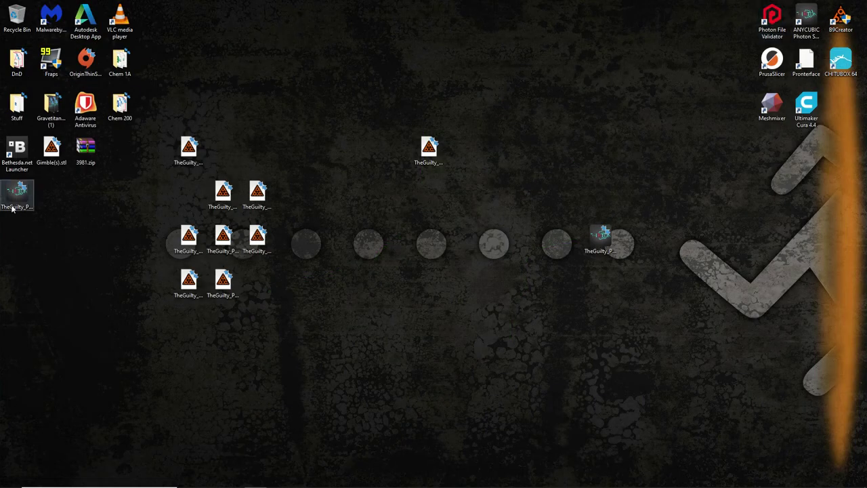
pyautogui.moveTo(17, 193); pyautogui.dragTo(498, 252)
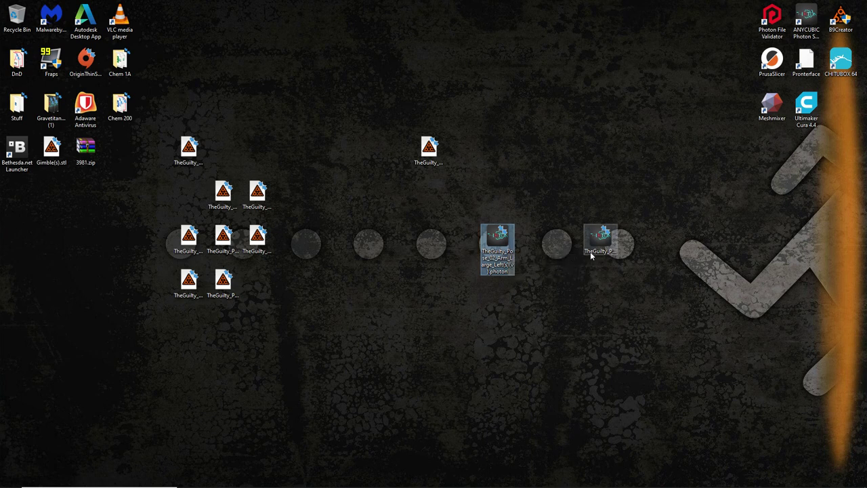
pyautogui.moveTo(602, 237); pyautogui.dragTo(519, 203)
pyautogui.moveTo(498, 237); pyautogui.dragTo(561, 200)
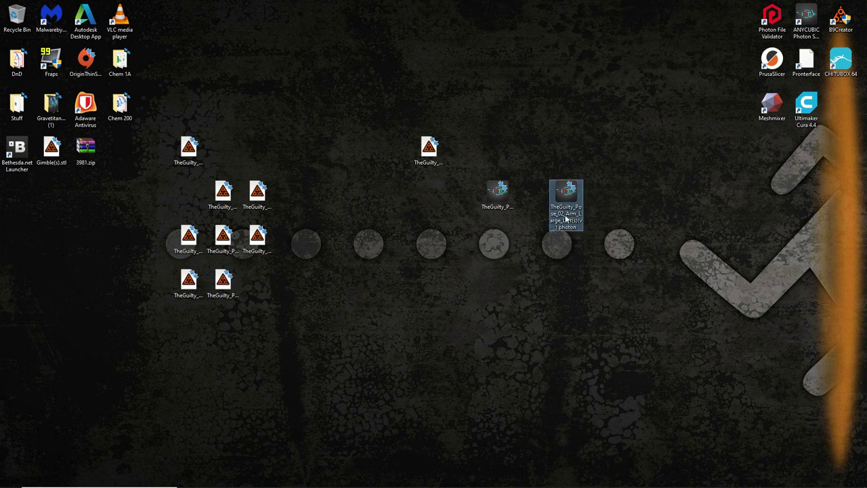
pyautogui.click(691, 271)
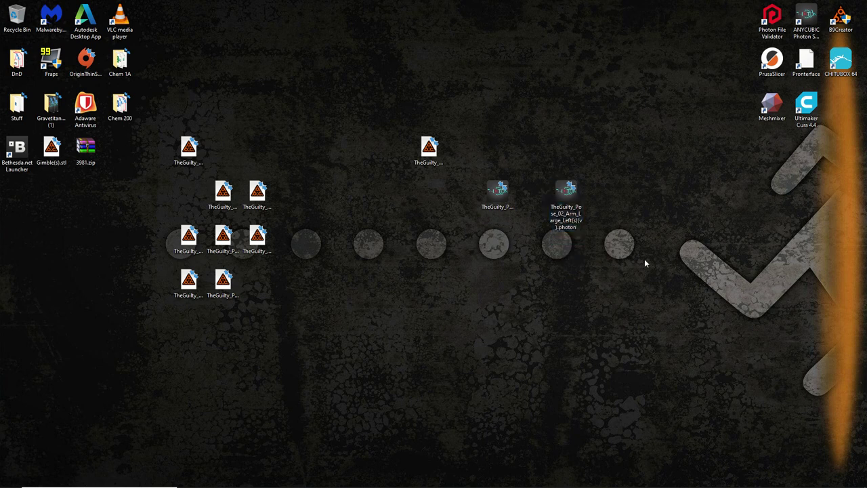
# Step: Read the STL file names on the desktop to locate the MainBody file
pyautogui.click(214, 245)
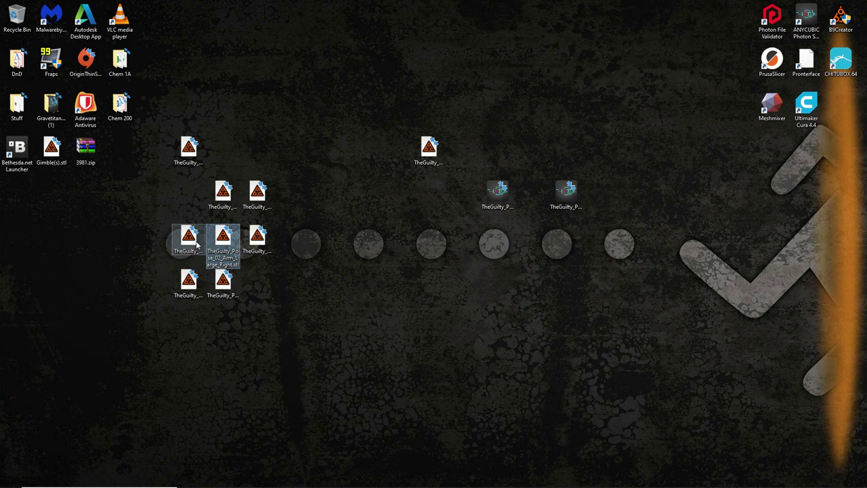
pyautogui.click(193, 242)
pyautogui.click(193, 283)
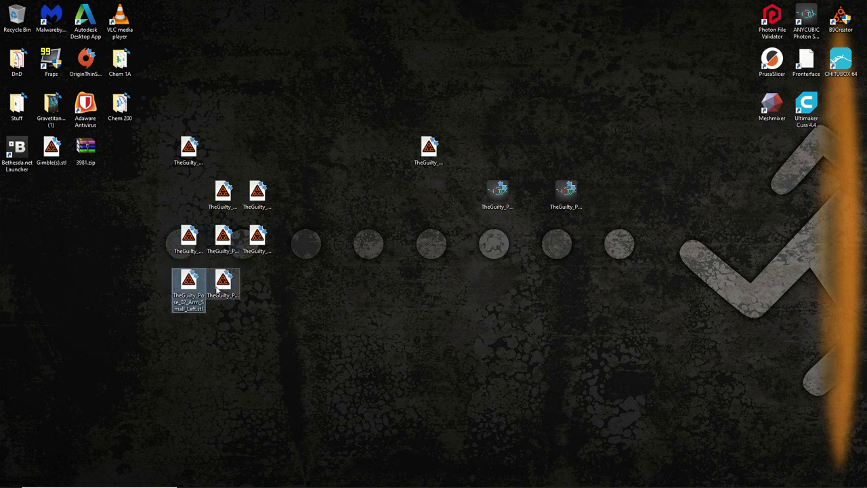
pyautogui.click(225, 200)
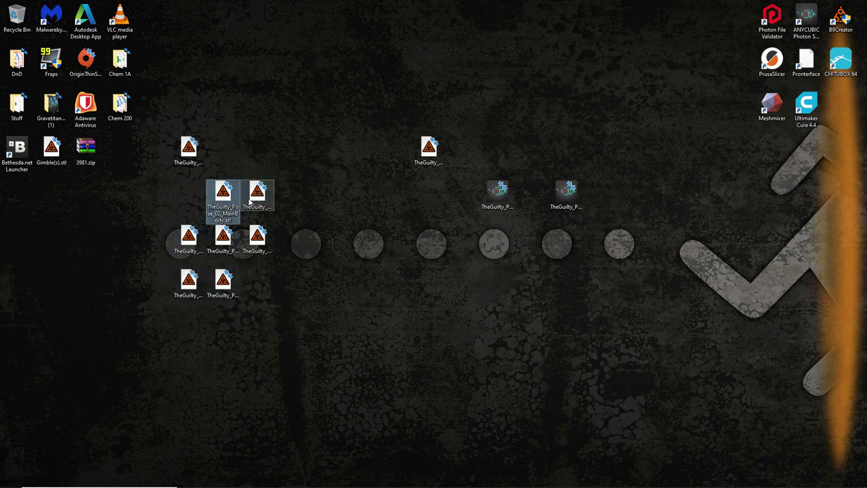
pyautogui.click(252, 197)
pyautogui.click(268, 236)
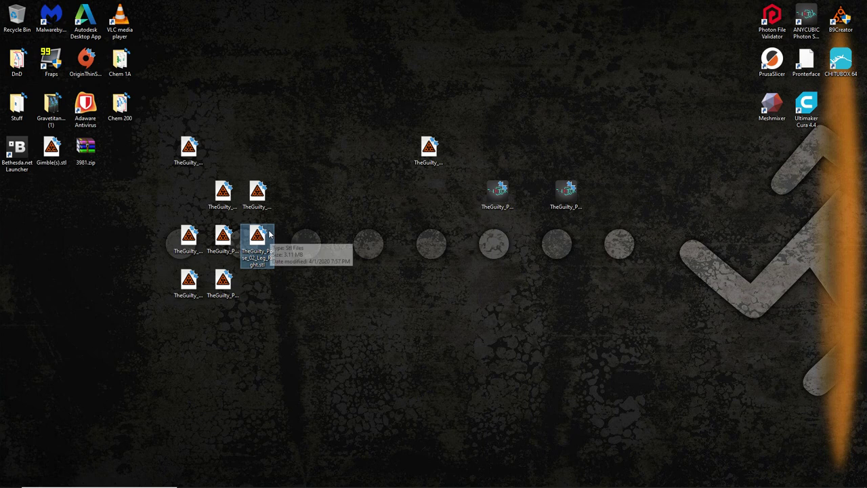
pyautogui.click(260, 206)
pyautogui.click(223, 197)
pyautogui.click(231, 235)
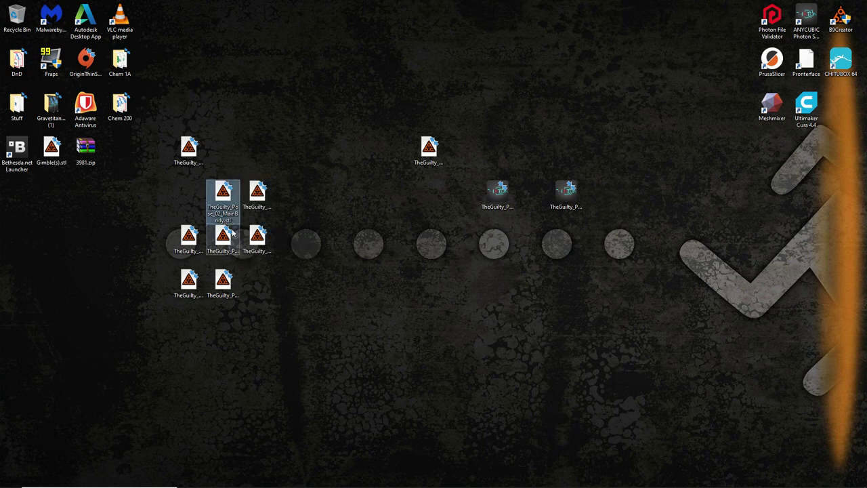
pyautogui.click(230, 285)
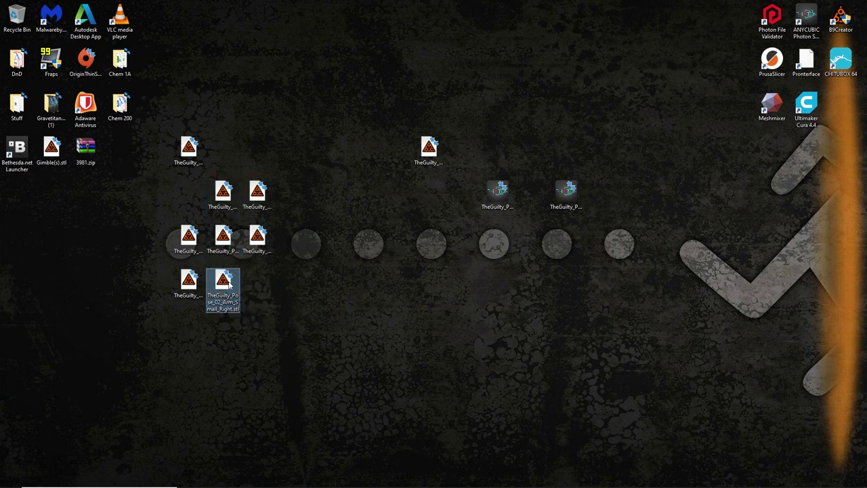
pyautogui.click(185, 286)
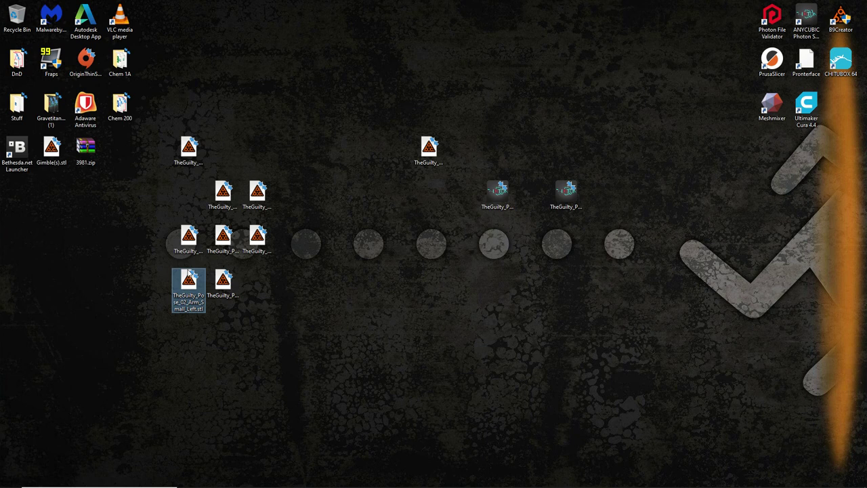
pyautogui.click(188, 237)
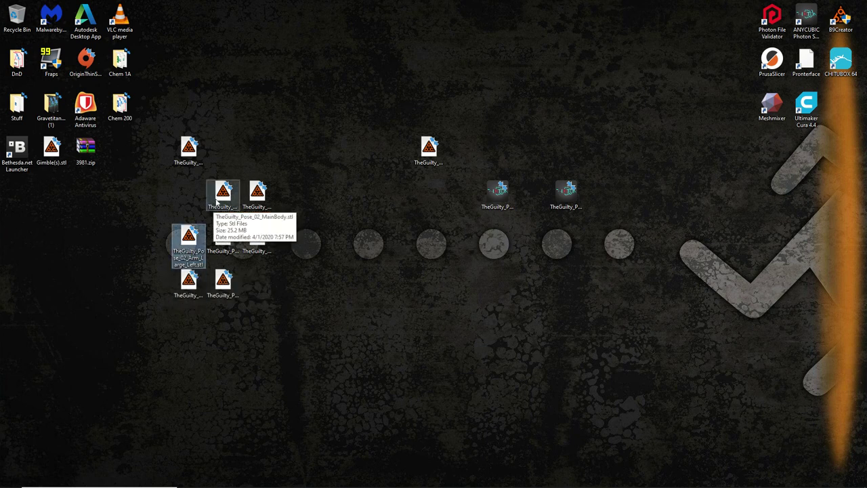
# Step: Drag TheGuilty_Pose_02_MainBody.stl onto PrusaSlicer to load it on the SL1 plate
pyautogui.click(231, 196)
pyautogui.moveTo(226, 196); pyautogui.dragTo(760, 64)
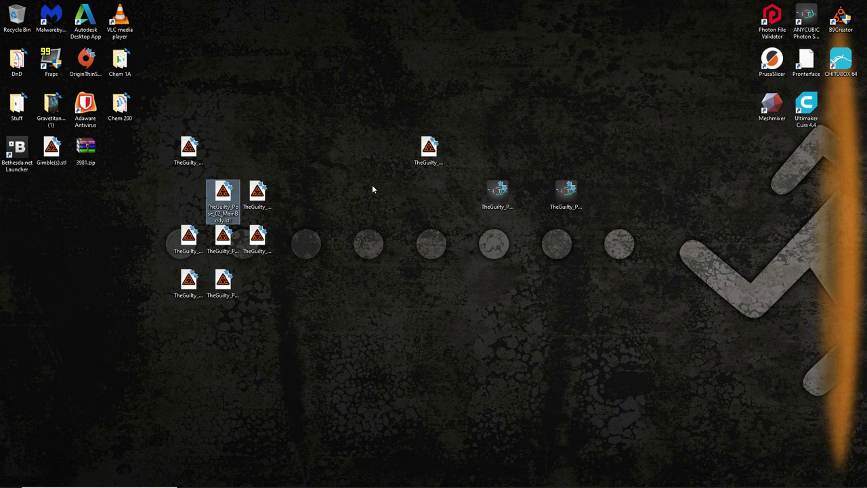
pyautogui.click(368, 181)
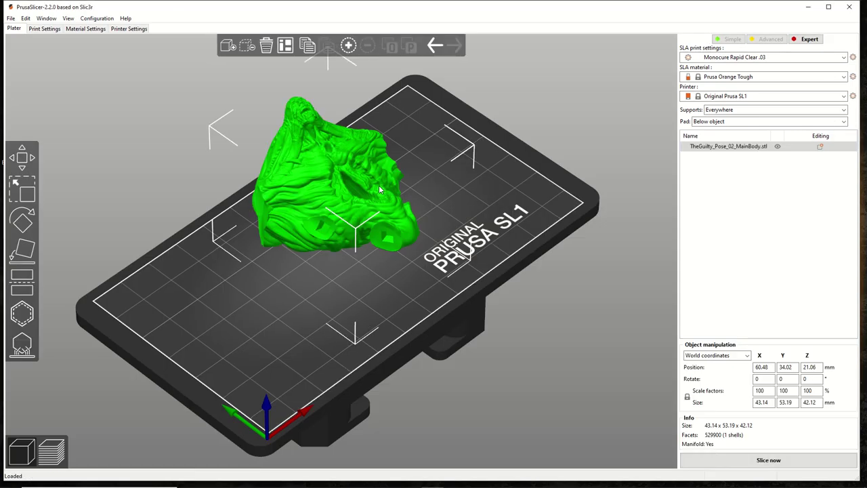
# Step: Move the main body to X 75.03, Y 34.5 on the bed and zoom toward the face
pyautogui.moveTo(549, 150); pyautogui.dragTo(428, 166)
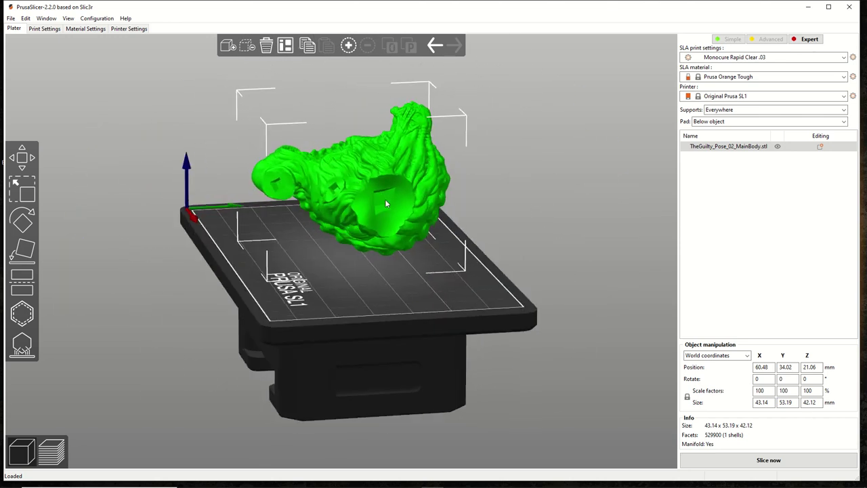
pyautogui.moveTo(332, 178); pyautogui.dragTo(351, 187)
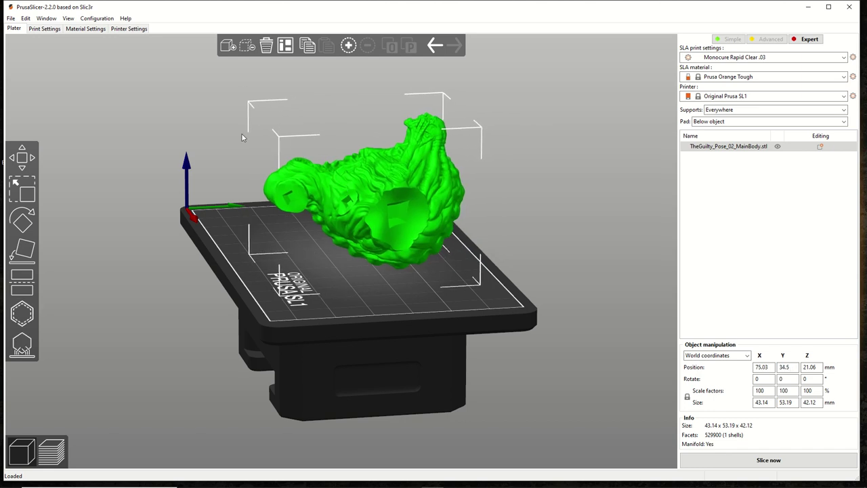
pyautogui.moveTo(242, 136); pyautogui.dragTo(228, 269)
pyautogui.scroll(5, 293, 165)
pyautogui.scroll(3, 228, 268)
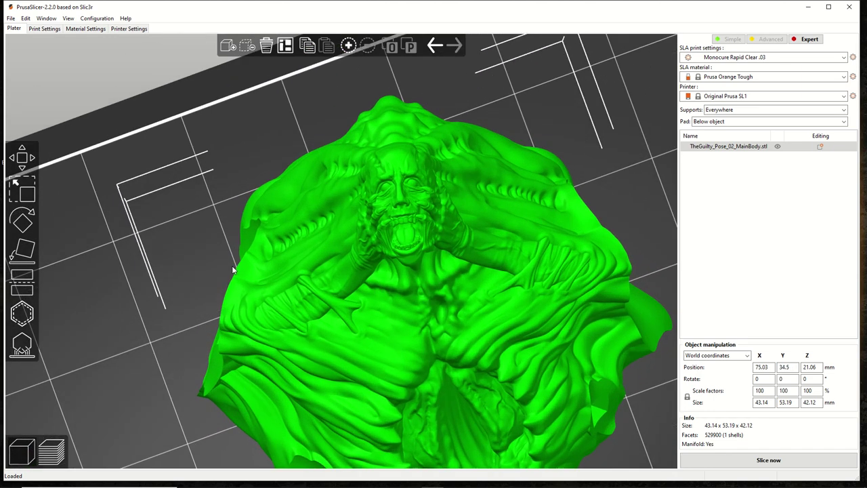
pyautogui.scroll(2, 225, 210)
pyautogui.scroll(3, 174, 163)
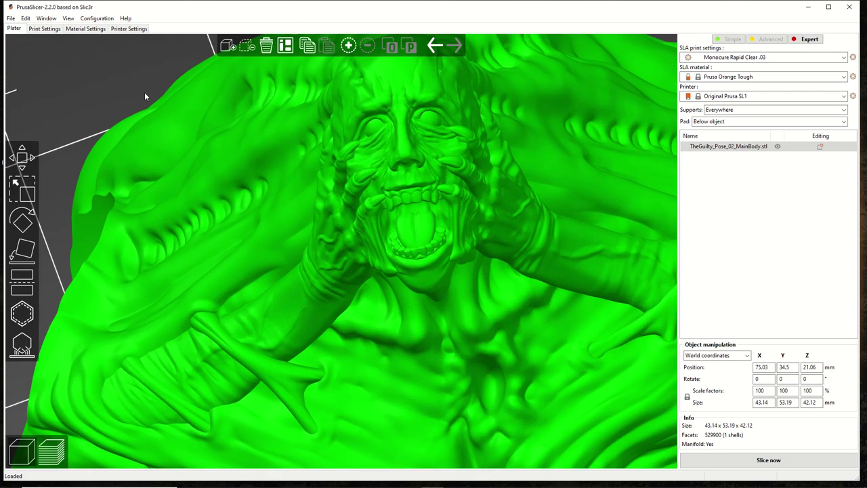
pyautogui.scroll(-8, 144, 97)
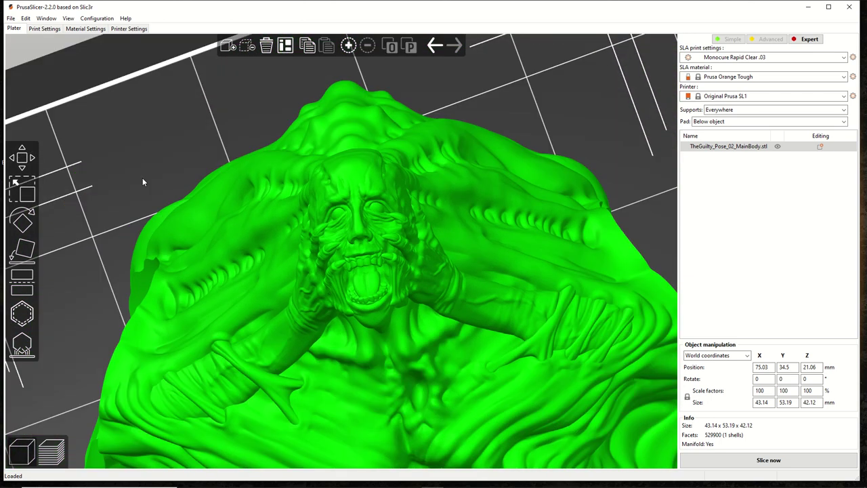
pyautogui.moveTo(142, 180); pyautogui.dragTo(208, 327)
# Step: Tip the main body over about X with the Rotate gizmo and check it
pyautogui.click(25, 231)
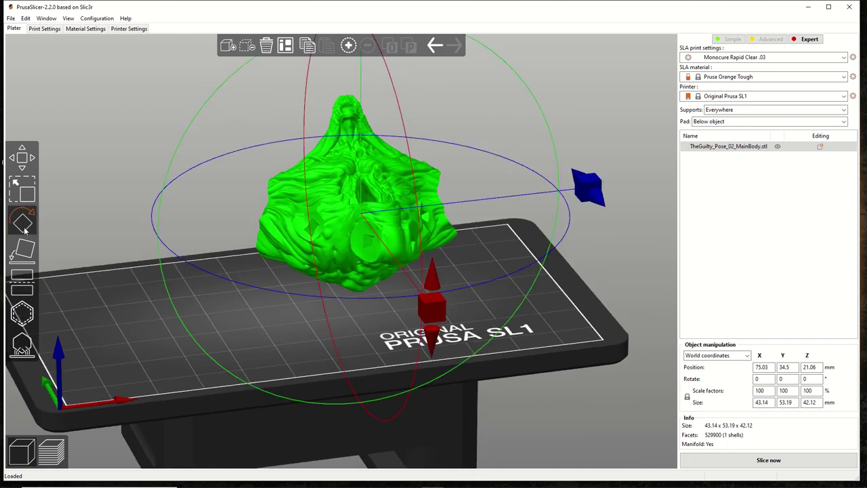
pyautogui.moveTo(415, 316); pyautogui.dragTo(437, 419)
pyautogui.scroll(-3, 438, 419)
pyautogui.moveTo(349, 291); pyautogui.dragTo(177, 344)
pyautogui.scroll(3, 207, 340)
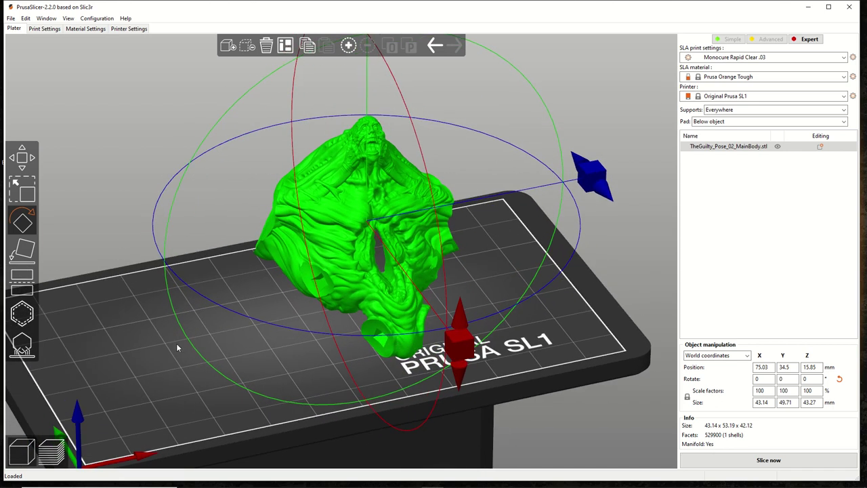
pyautogui.moveTo(176, 343); pyautogui.dragTo(205, 335)
pyautogui.scroll(-3, 214, 332)
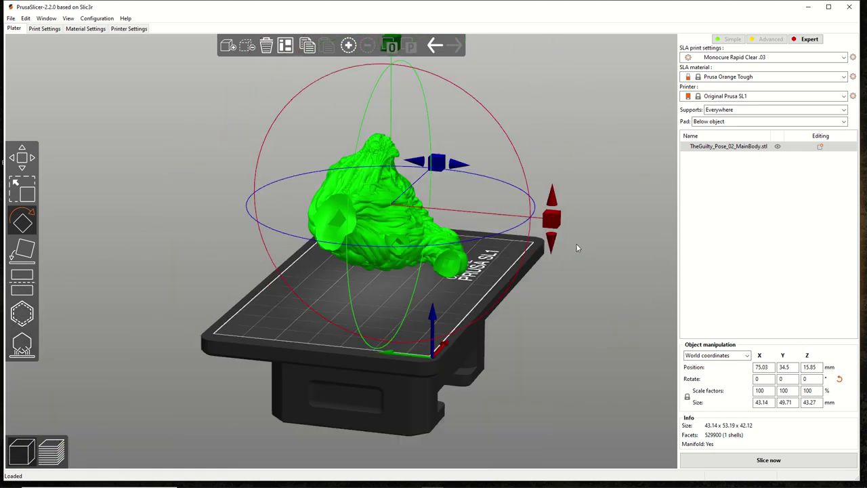
# Step: Refine the X tilt until the body measures 43.14 × 42.6 × 49.9 mm at Z 22.28
pyautogui.moveTo(551, 218); pyautogui.dragTo(565, 163)
pyautogui.scroll(2, 572, 144)
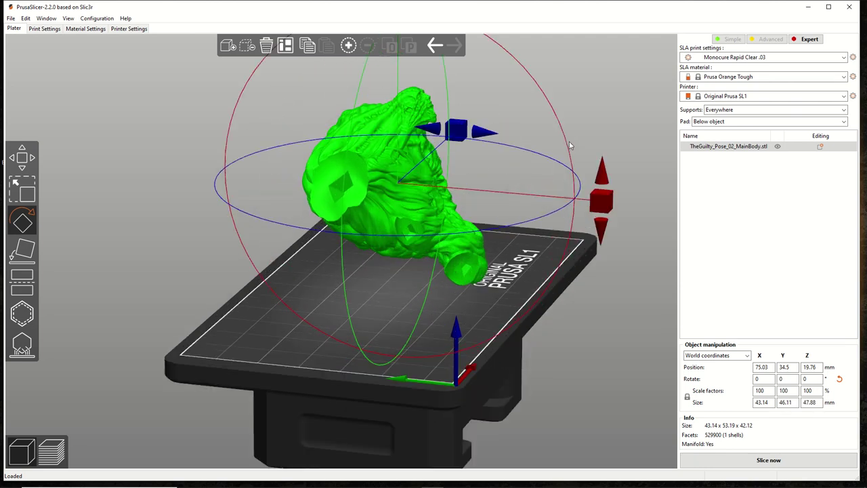
pyautogui.scroll(4, 484, 212)
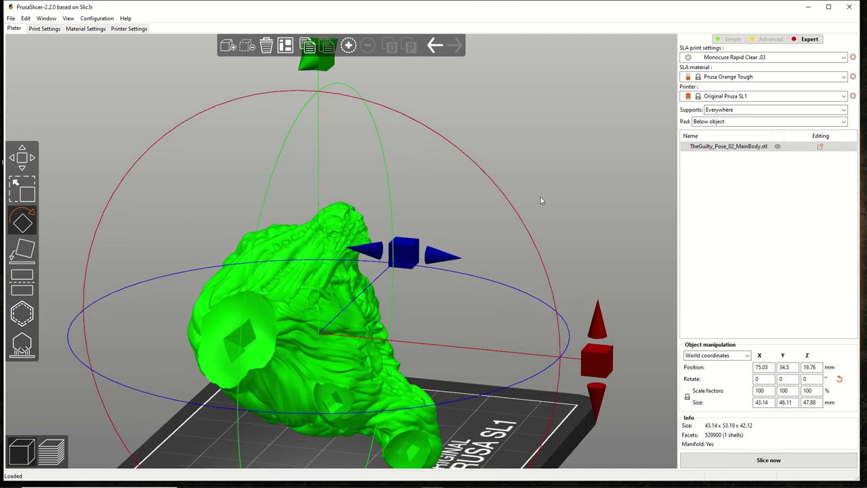
pyautogui.moveTo(541, 198); pyautogui.dragTo(587, 168, button='middle')
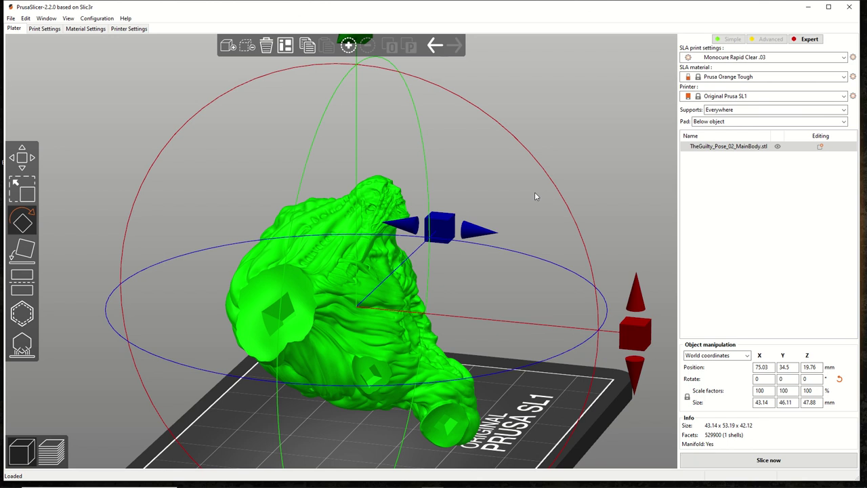
pyautogui.moveTo(629, 199); pyautogui.dragTo(571, 145, button='middle')
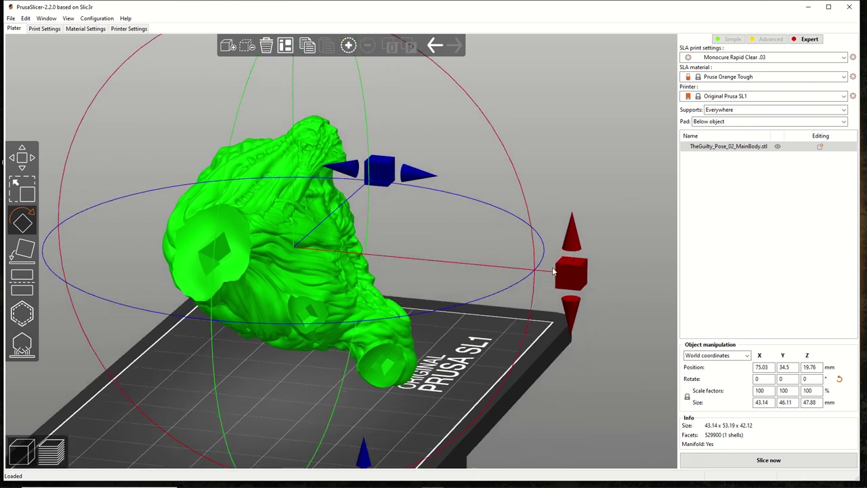
pyautogui.moveTo(552, 271); pyautogui.dragTo(575, 181)
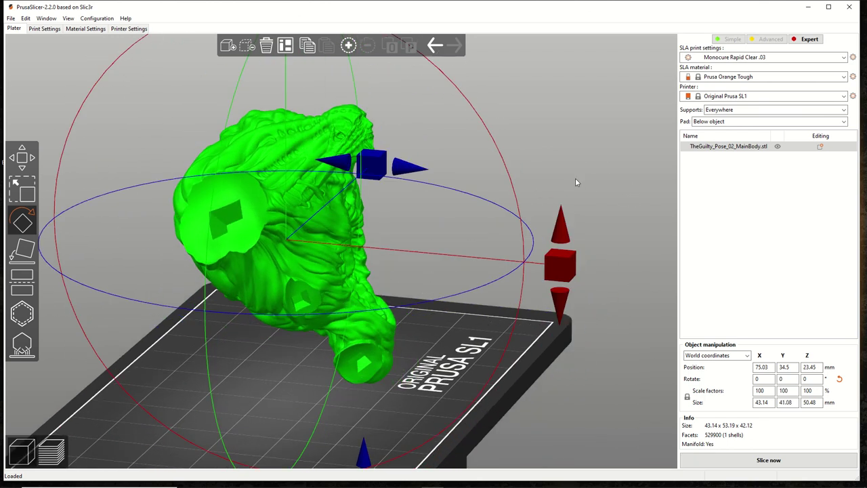
pyautogui.scroll(-3, 596, 208)
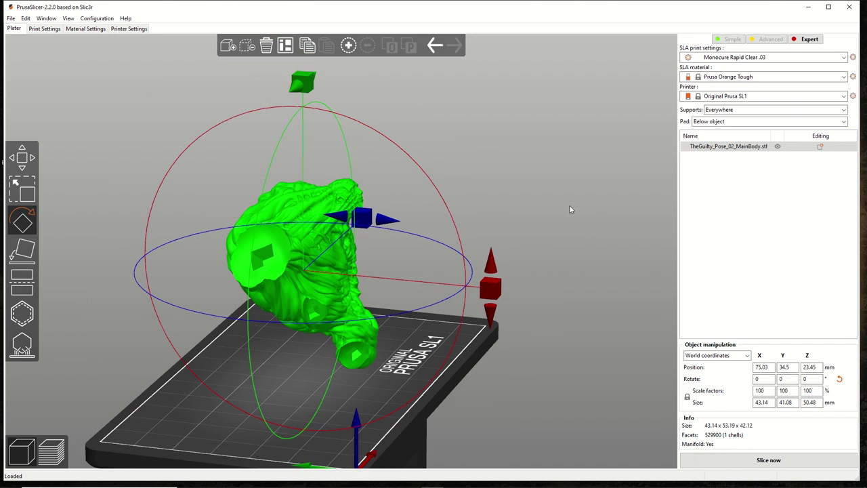
pyautogui.moveTo(521, 200); pyautogui.dragTo(441, 190)
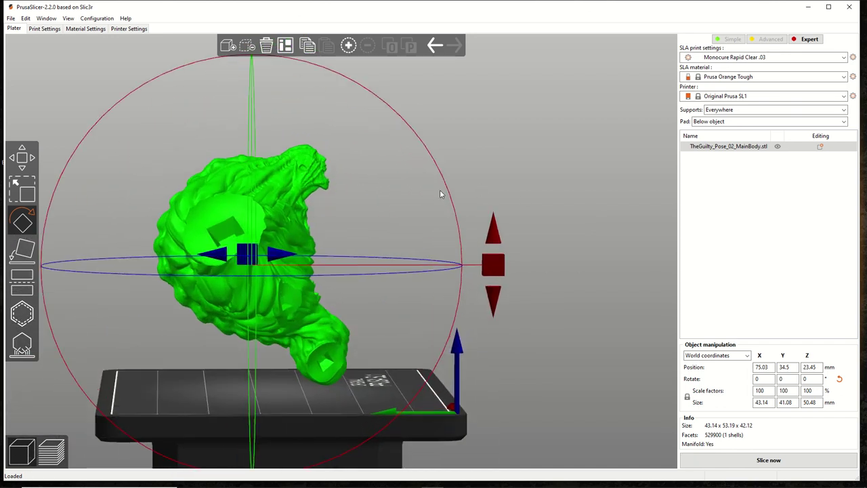
pyautogui.moveTo(500, 266); pyautogui.dragTo(498, 251)
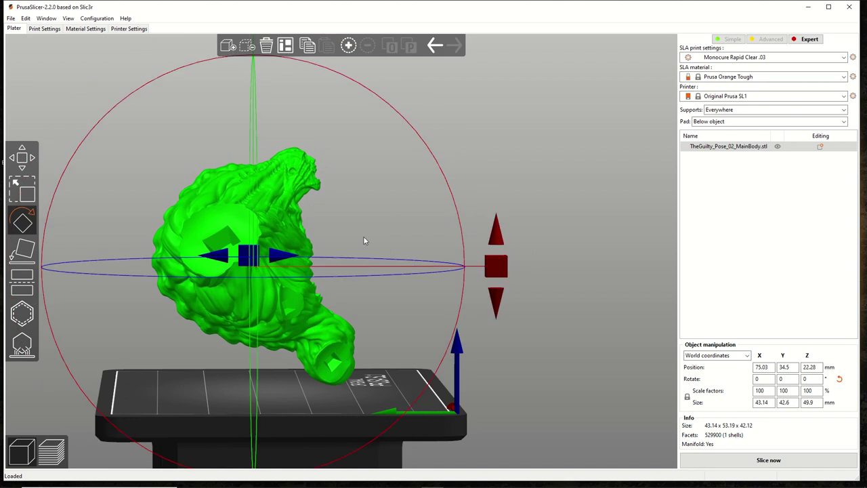
pyautogui.moveTo(512, 184)
pyautogui.mouseDown()
pyautogui.moveTo(440, 193)
pyautogui.moveTo(510, 186)
pyautogui.mouseUp()
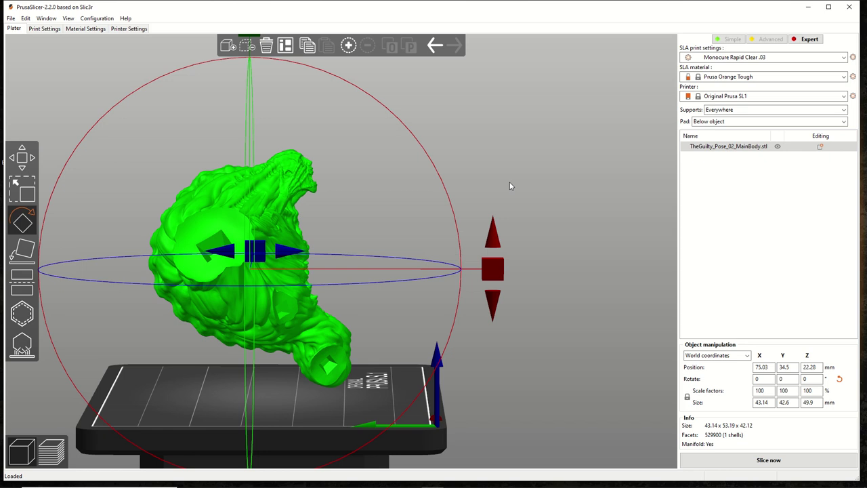
pyautogui.moveTo(509, 182); pyautogui.dragTo(548, 172)
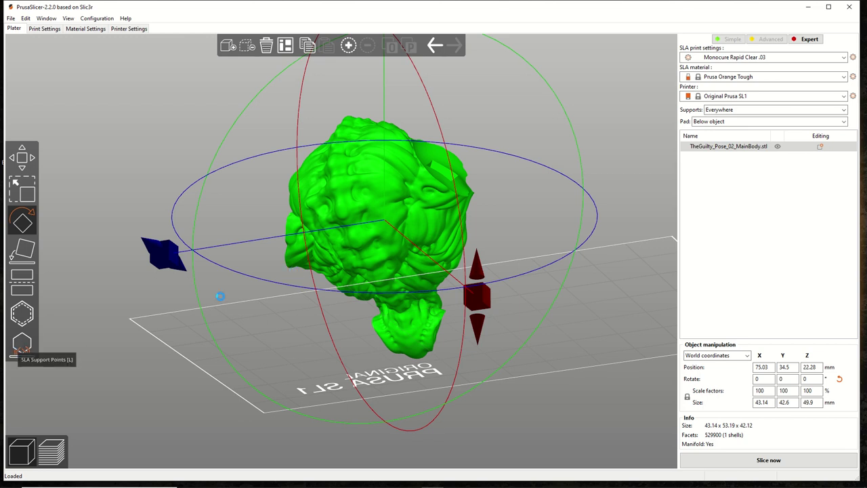
# Step: Auto-generate SLA support points (2 mm spacing, 100% density) and inspect the resulting supports
pyautogui.click(20, 349)
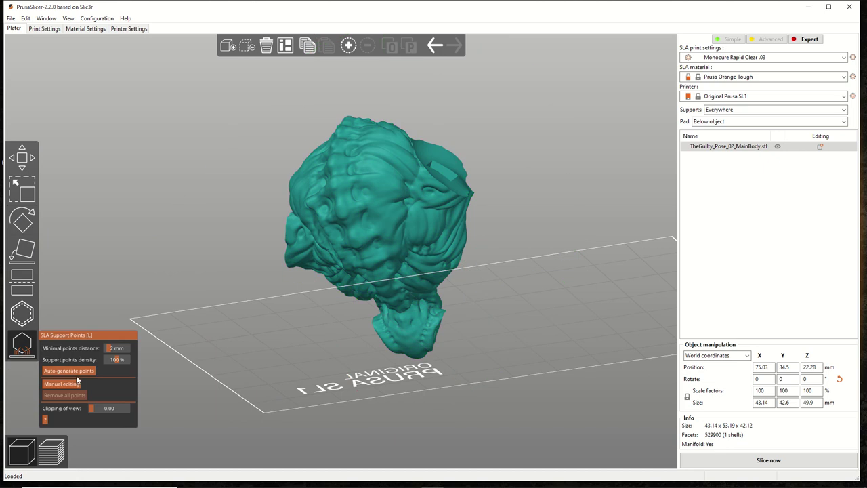
pyautogui.click(69, 370)
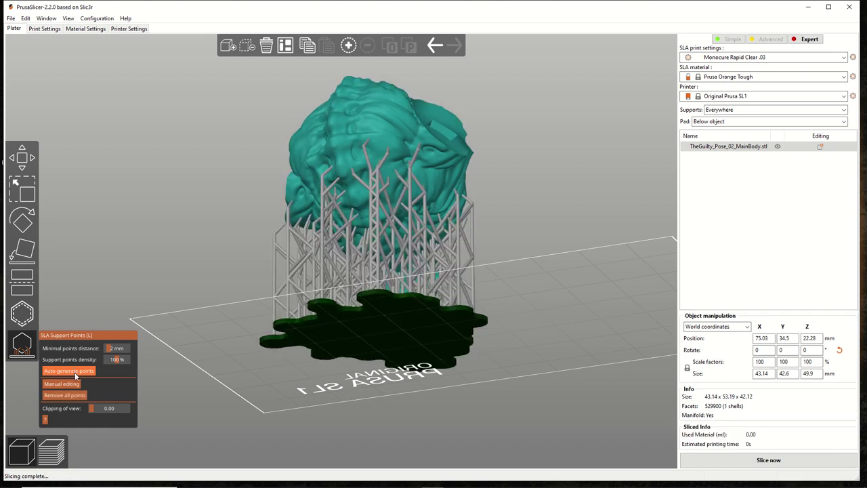
pyautogui.press('0')
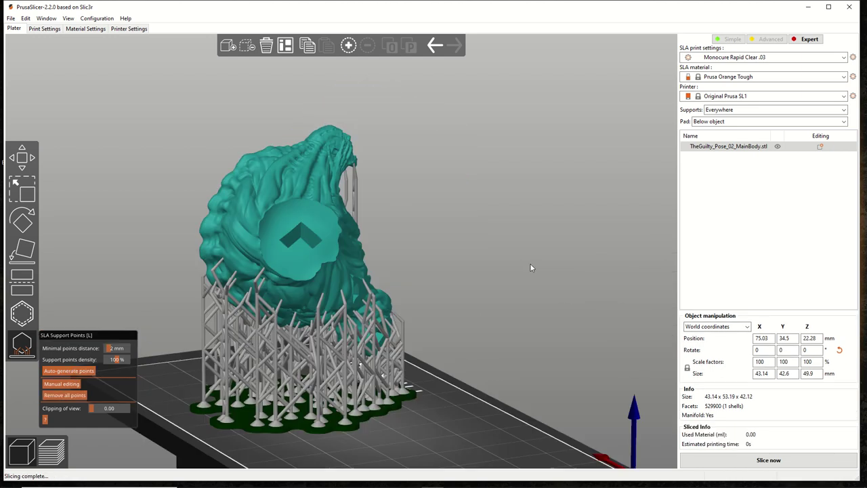
pyautogui.moveTo(495, 281); pyautogui.dragTo(291, 192)
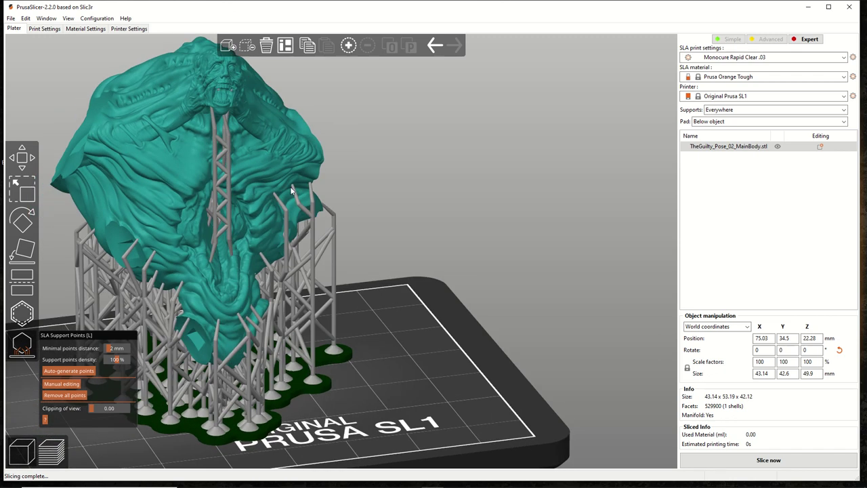
pyautogui.scroll(5, 419, 303)
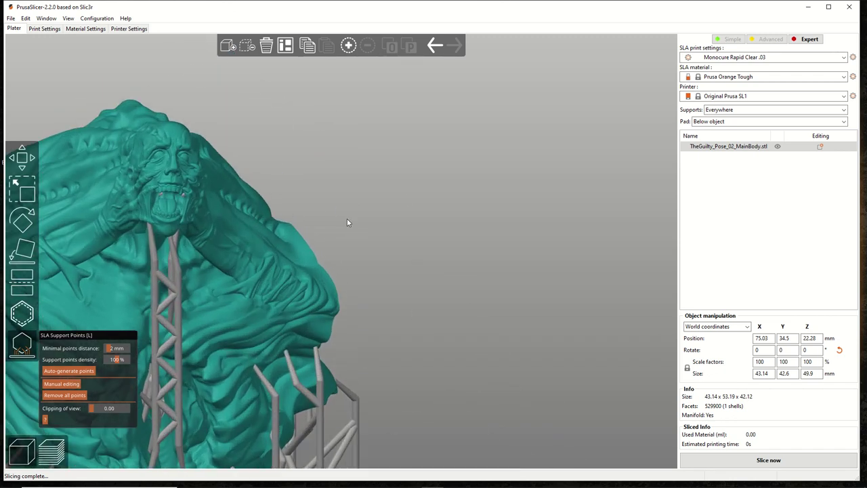
pyautogui.scroll(2, 369, 214)
pyautogui.moveTo(372, 213); pyautogui.dragTo(346, 247)
pyautogui.scroll(6, 344, 245)
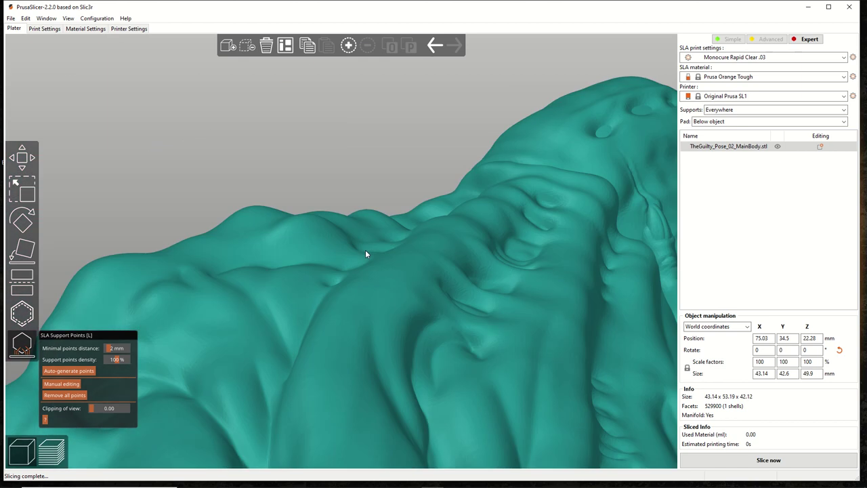
pyautogui.scroll(-3, 342, 251)
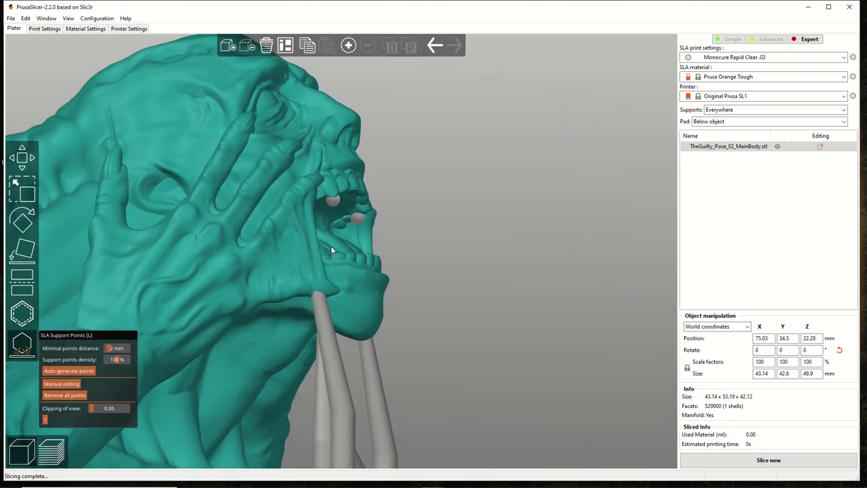
pyautogui.scroll(-2, 384, 244)
pyautogui.scroll(-5, 384, 245)
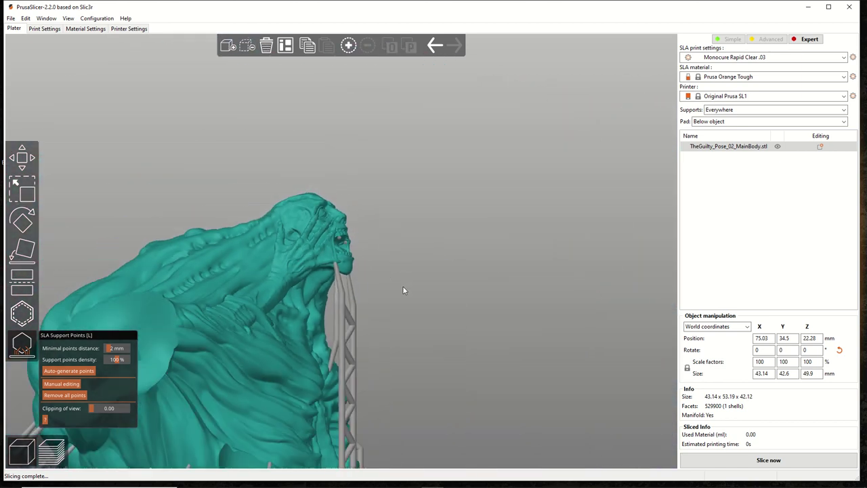
# Step: Orbit around the supported main body to inspect its support trees and pad from several sides
pyautogui.moveTo(424, 352); pyautogui.dragTo(440, 331)
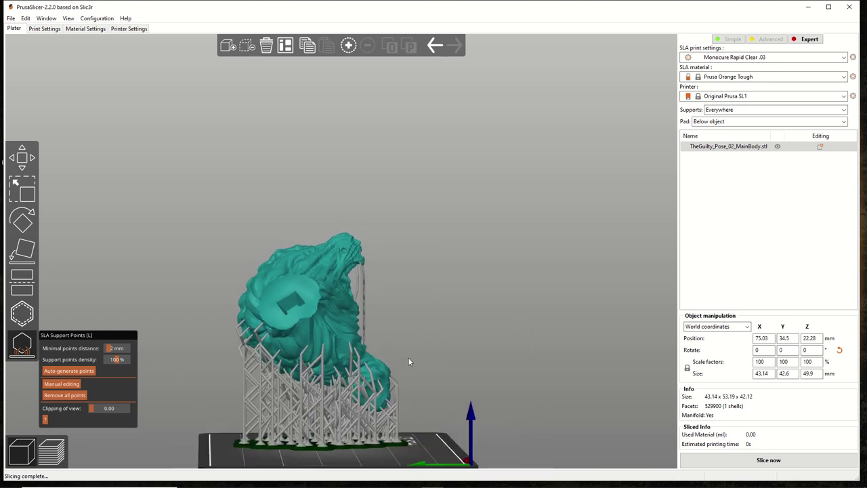
pyautogui.moveTo(408, 362); pyautogui.dragTo(508, 290)
pyautogui.scroll(3, 411, 351)
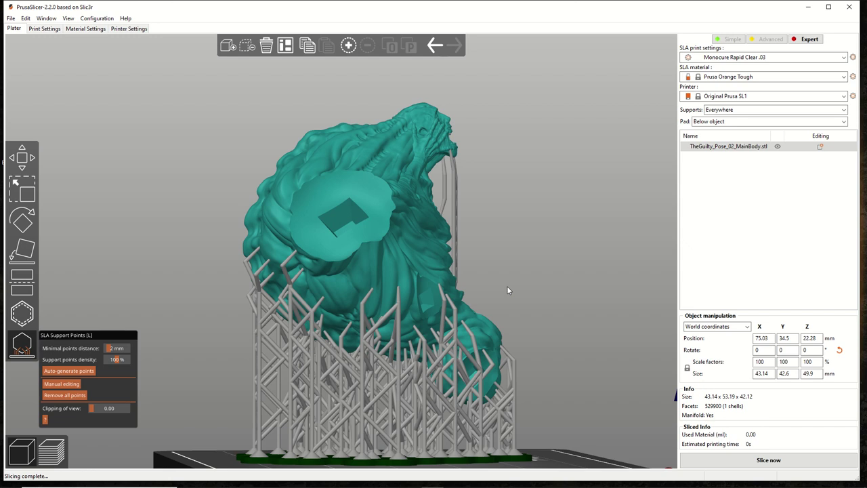
pyautogui.moveTo(507, 290); pyautogui.dragTo(554, 287)
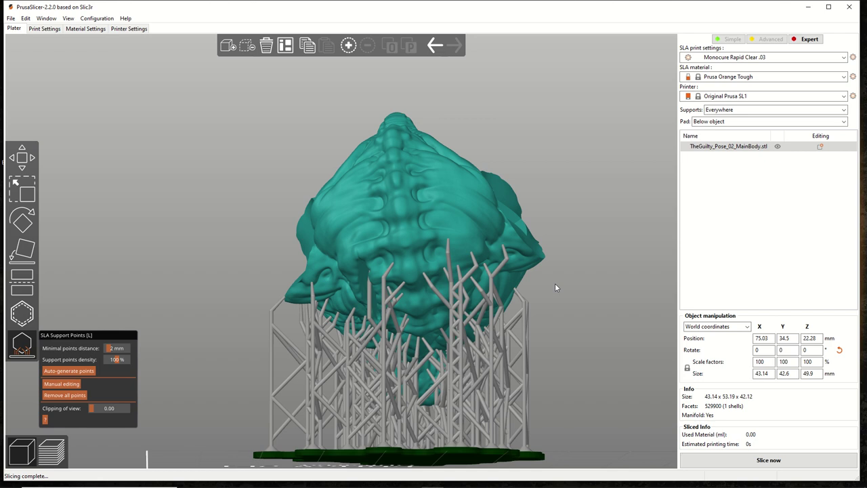
pyautogui.moveTo(555, 284); pyautogui.dragTo(531, 286)
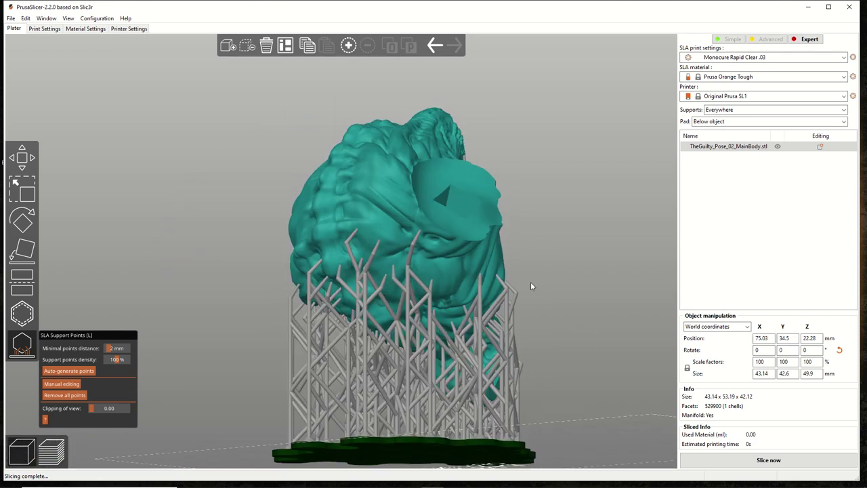
# Step: Close PrusaSlicer and open the next part's STL model file from the desktop
pyautogui.click(850, 8)
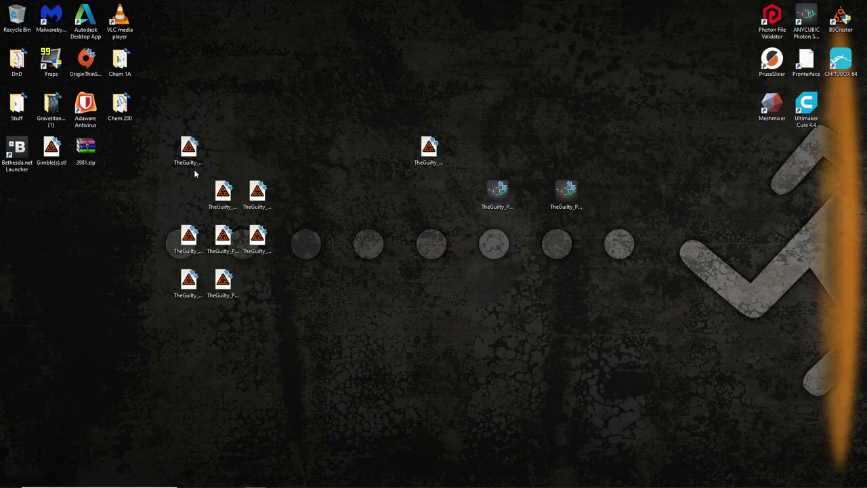
pyautogui.click(181, 250)
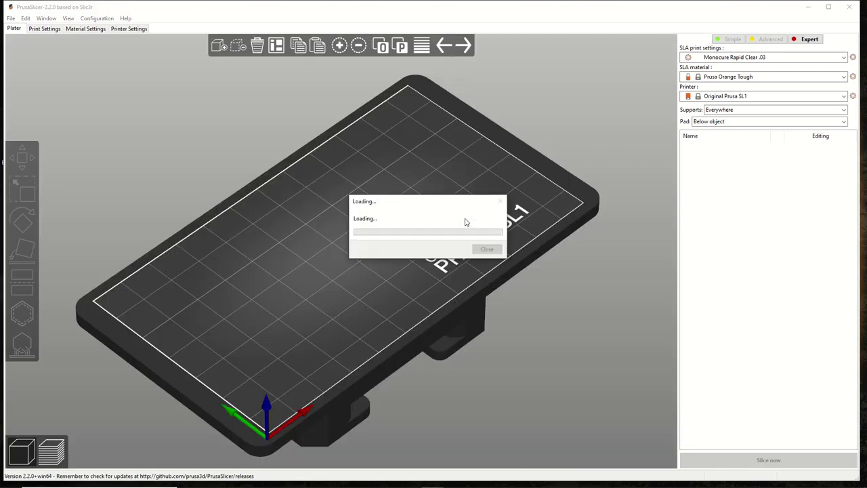
# Step: Rotate the SpiritualWeapon RegretBlade sword about X so it stands upright on its round base
pyautogui.press('1')
pyautogui.moveTo(573, 186); pyautogui.dragTo(452, 201)
pyautogui.click(21, 227)
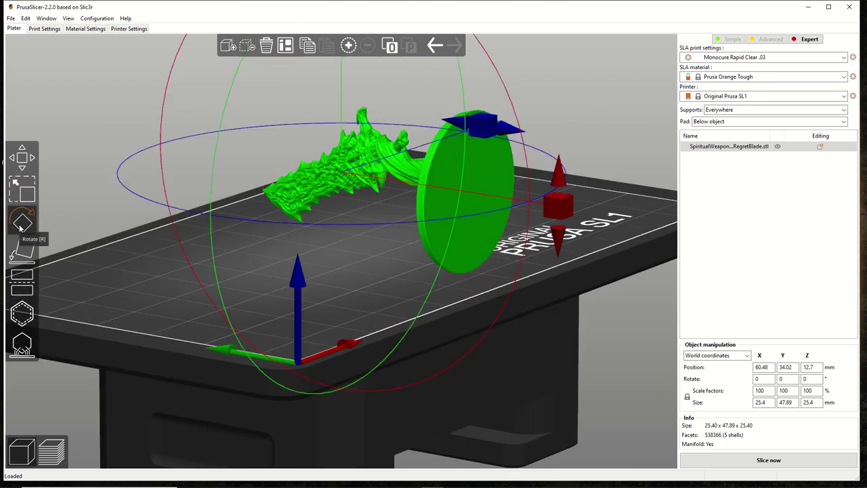
pyautogui.moveTo(293, 158); pyautogui.dragTo(179, 287)
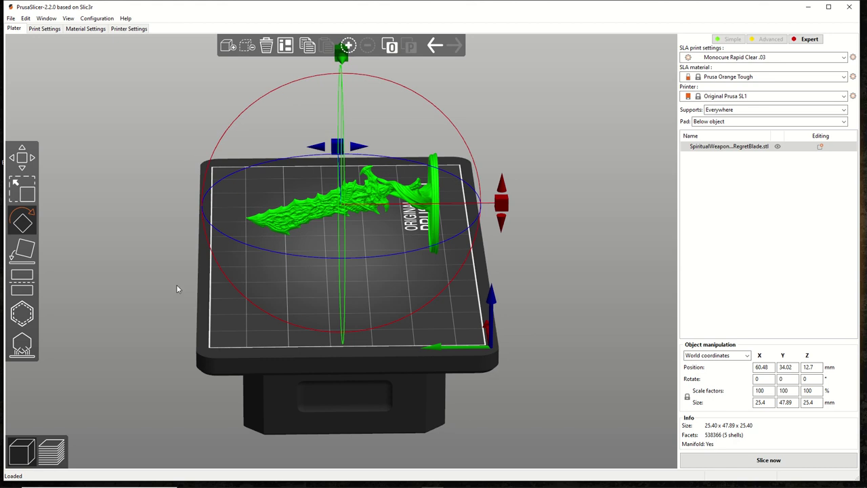
pyautogui.moveTo(461, 249); pyautogui.dragTo(270, 339)
pyautogui.moveTo(477, 164); pyautogui.dragTo(465, 106)
pyautogui.moveTo(481, 159); pyautogui.dragTo(645, 130)
# Step: Verify the upright sword in front and iso views, then close PrusaSlicer
pyautogui.press('3')
pyautogui.press('0')
pyautogui.press('3')
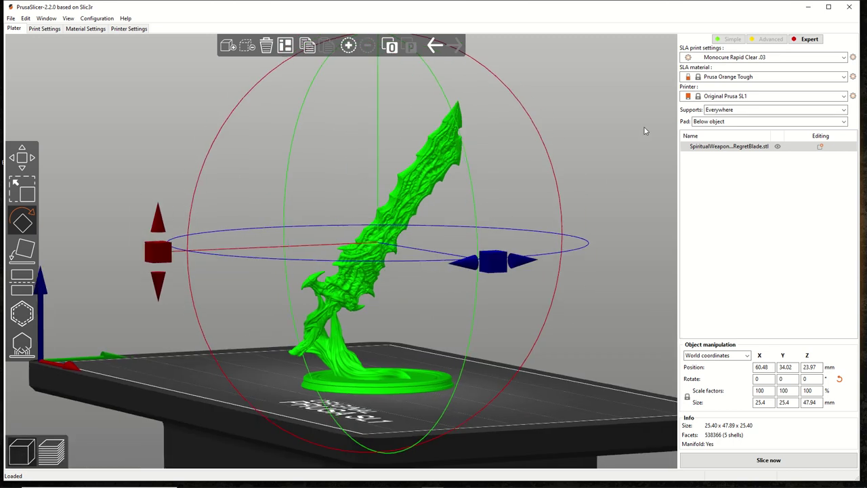
pyautogui.click(851, 7)
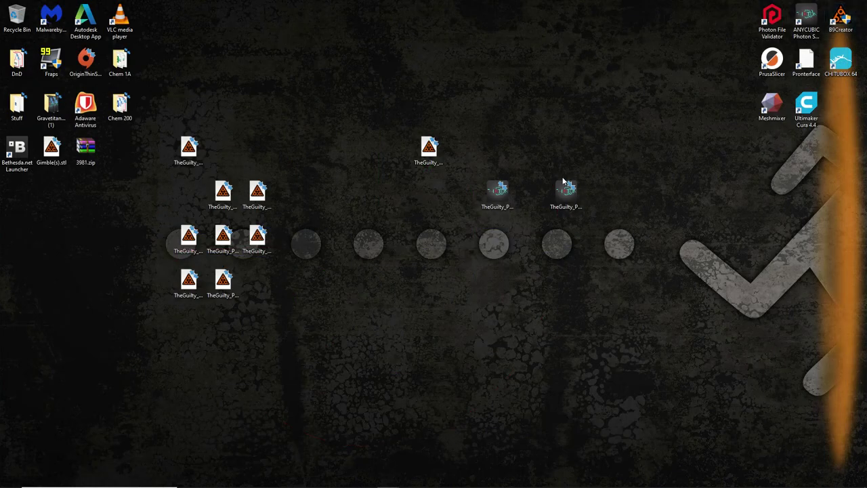